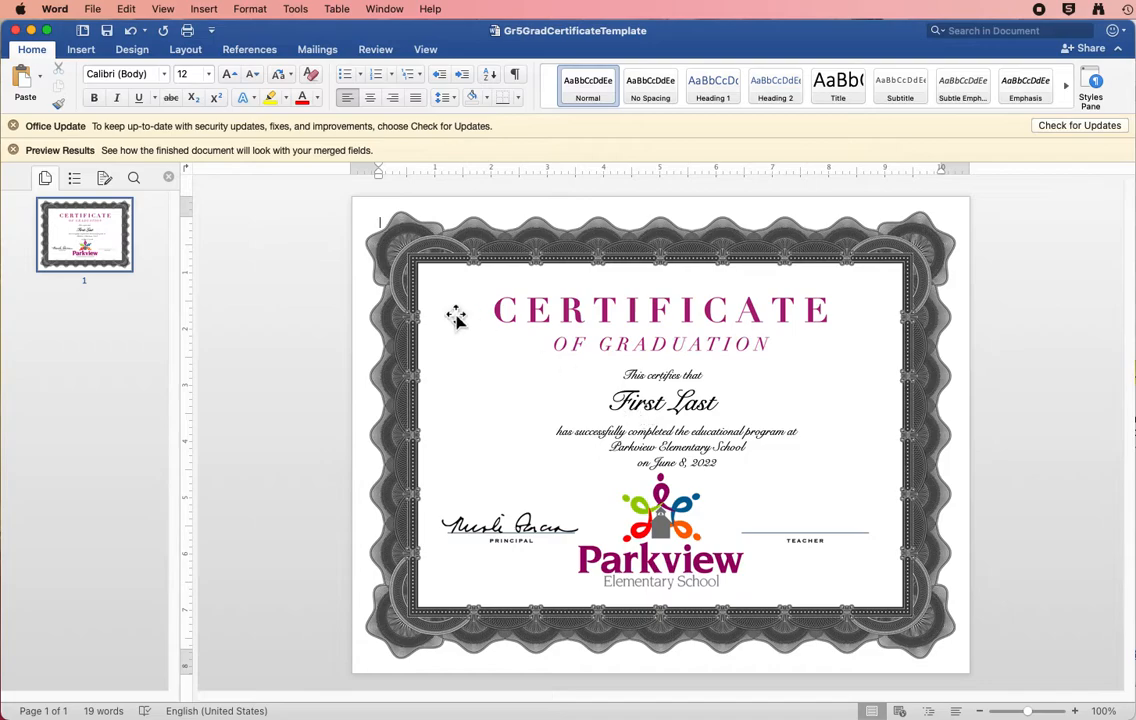
- Examine the certificate template's border image and the separate text boxes holding its wording and the name placeholder
{"action": "left_click", "coordinate": [416, 256]}
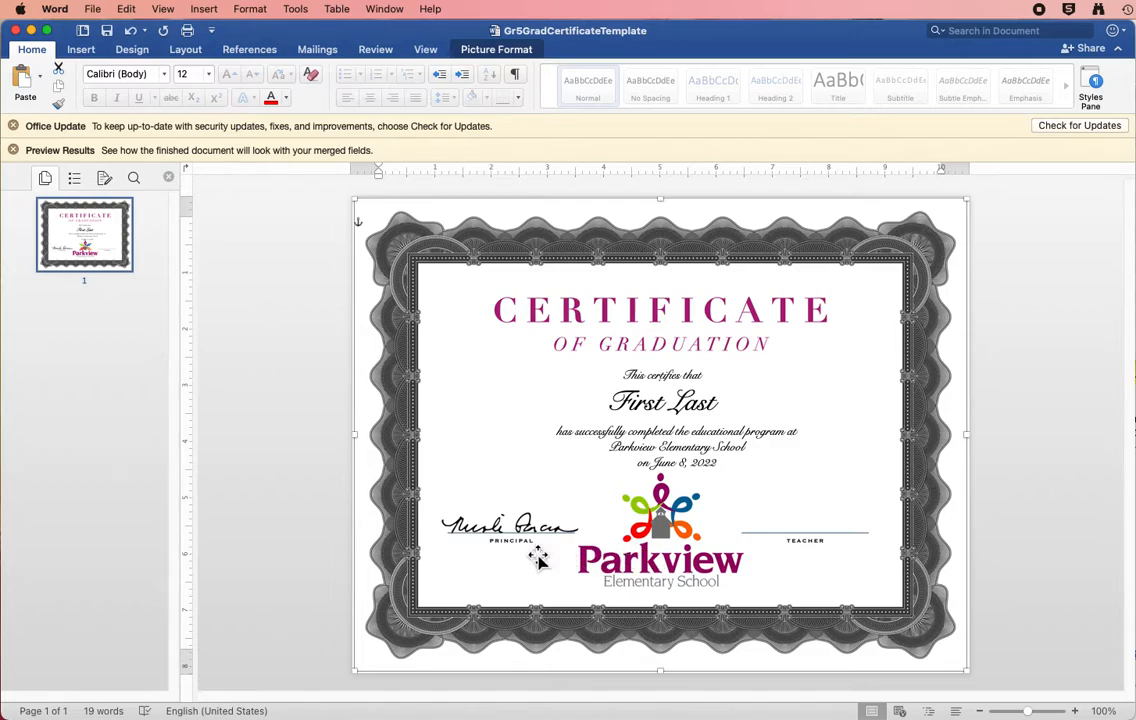
{"action": "left_click", "coordinate": [668, 386]}
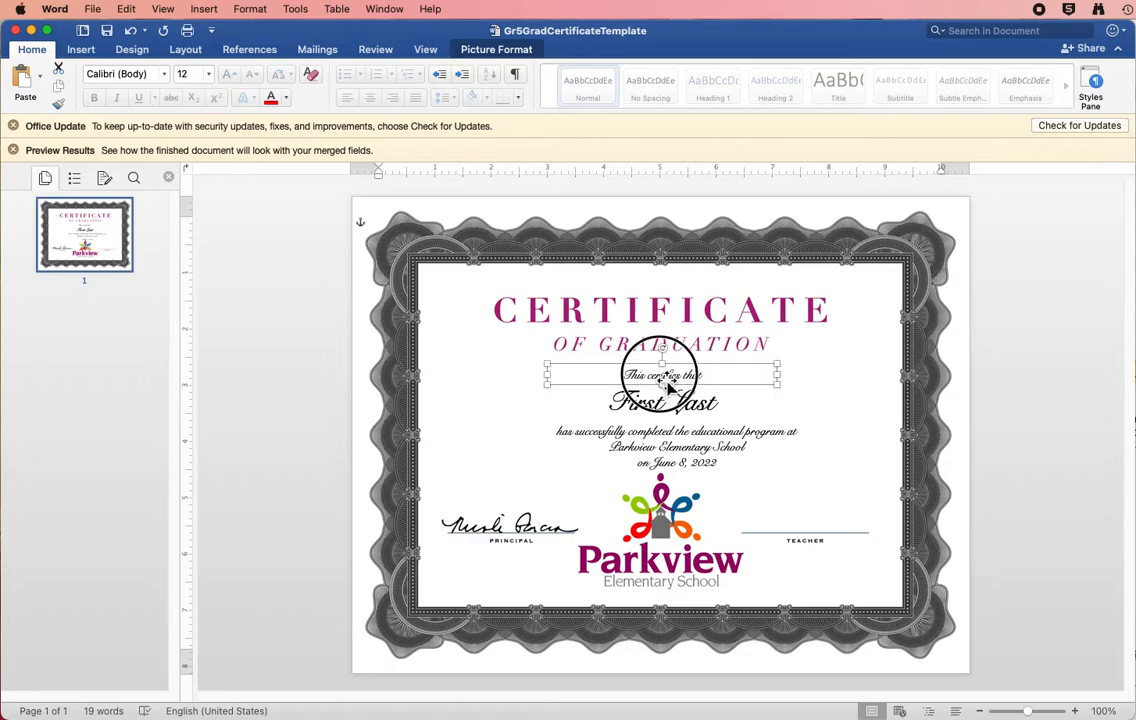
{"action": "left_click", "coordinate": [677, 458]}
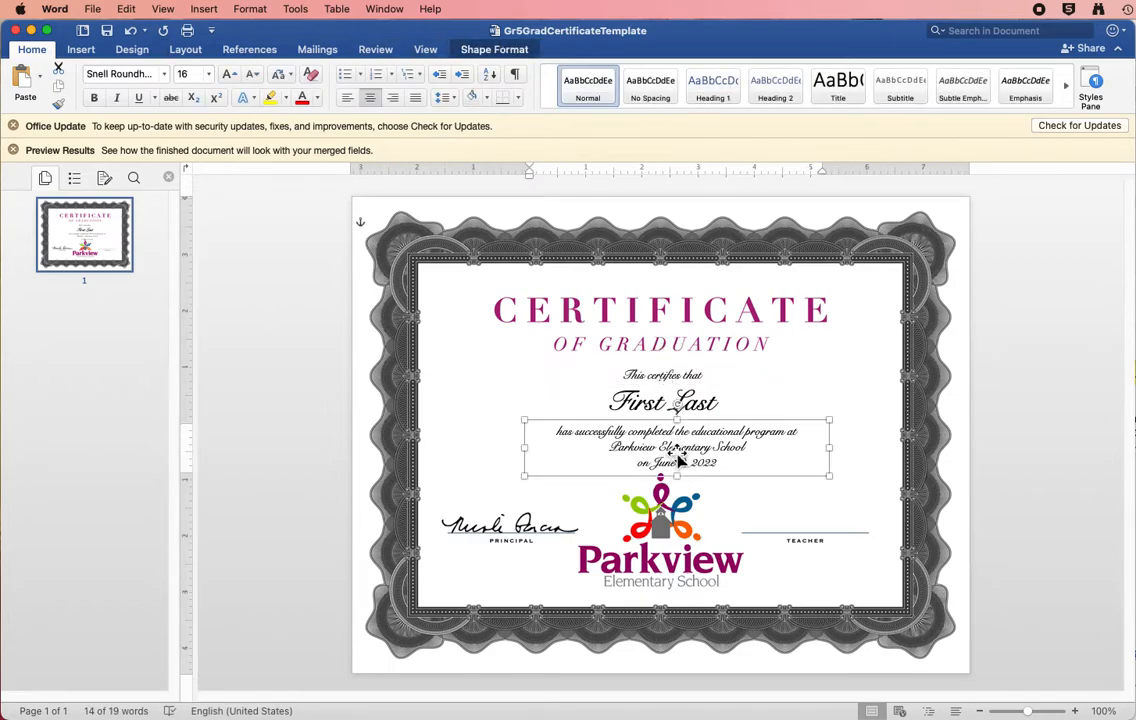
{"action": "left_click", "coordinate": [669, 388]}
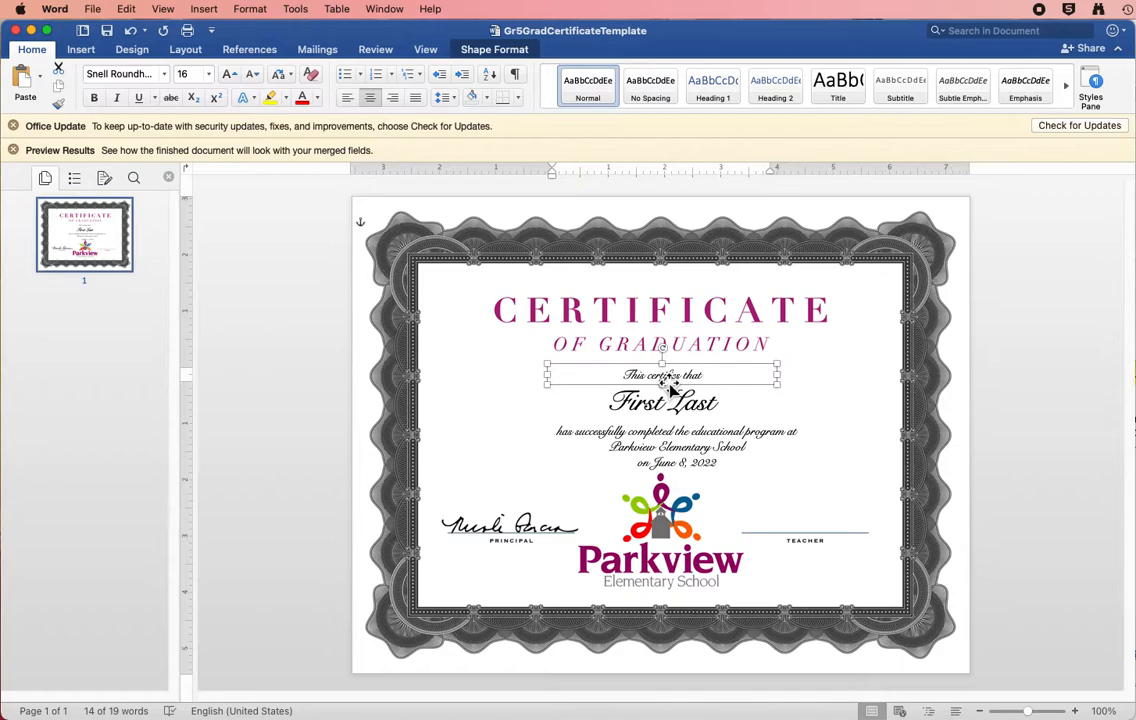
{"action": "left_click", "coordinate": [640, 445]}
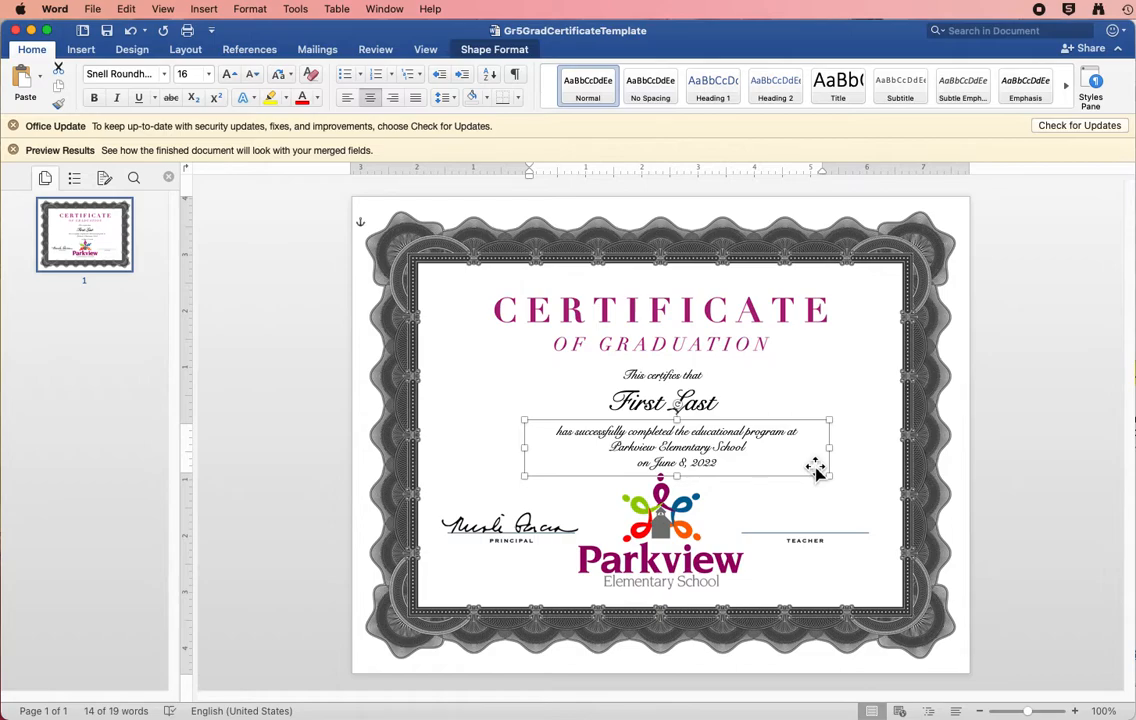
{"action": "left_click", "coordinate": [656, 410]}
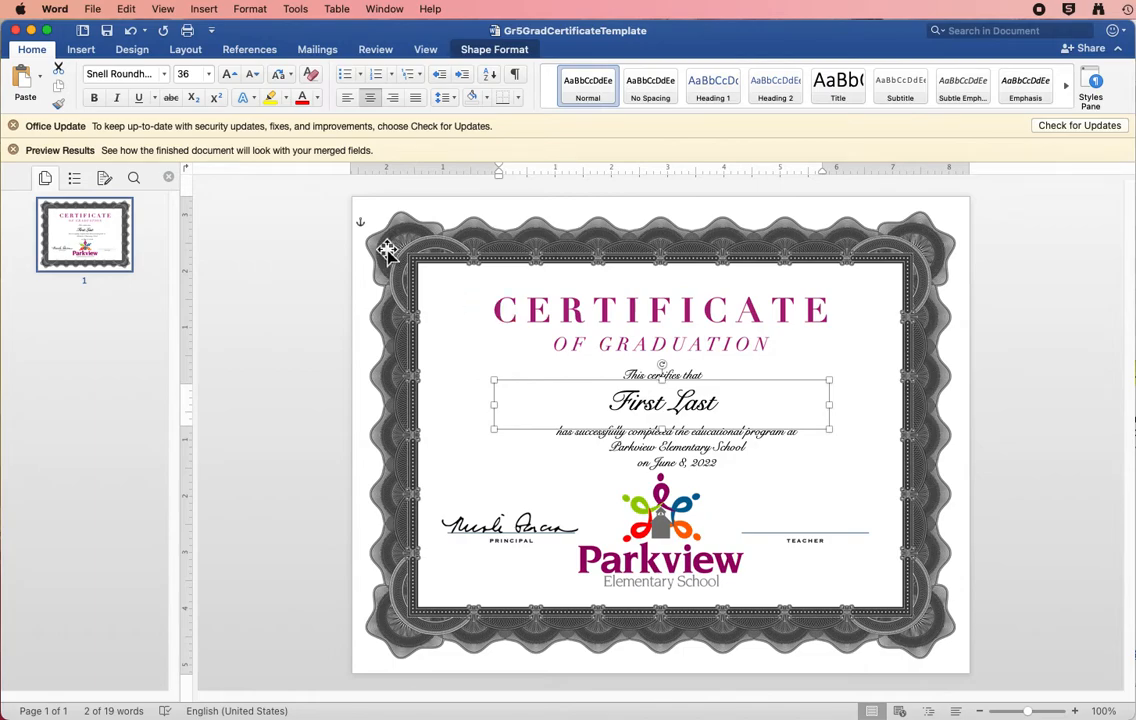
- Choose the existing list 5th Grade Names 21-22.xlsx from the graduation-certificates folder as the mail merge recipients
{"action": "left_click", "coordinate": [318, 50]}
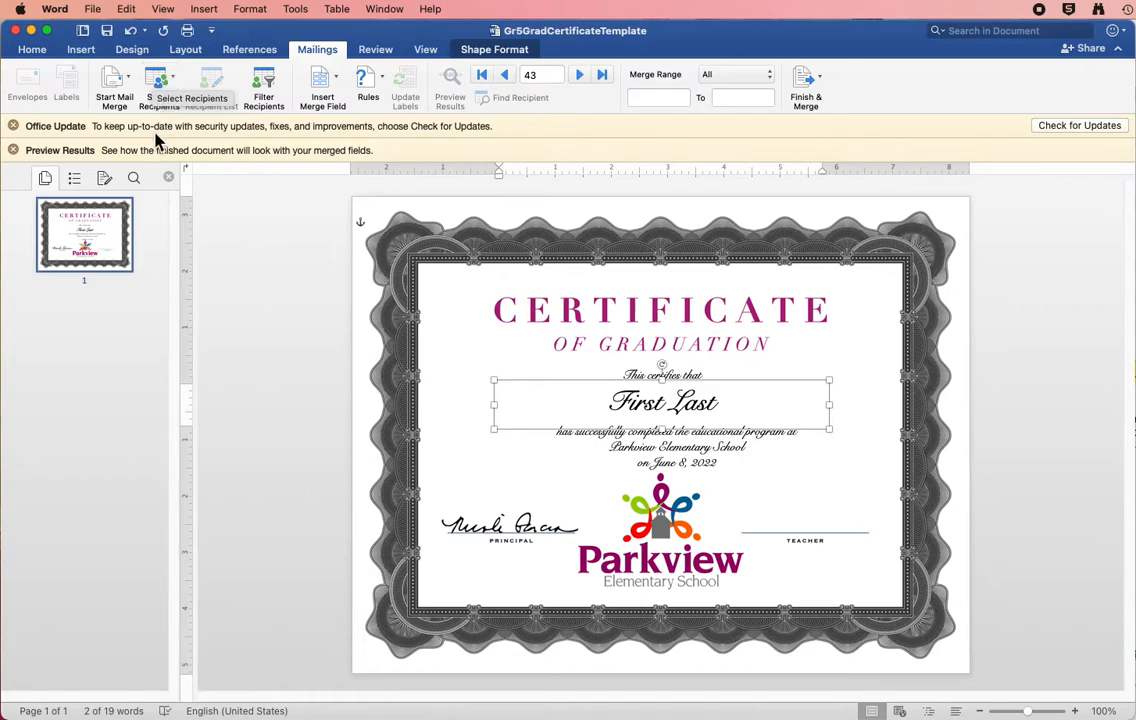
{"action": "left_click", "coordinate": [323, 57]}
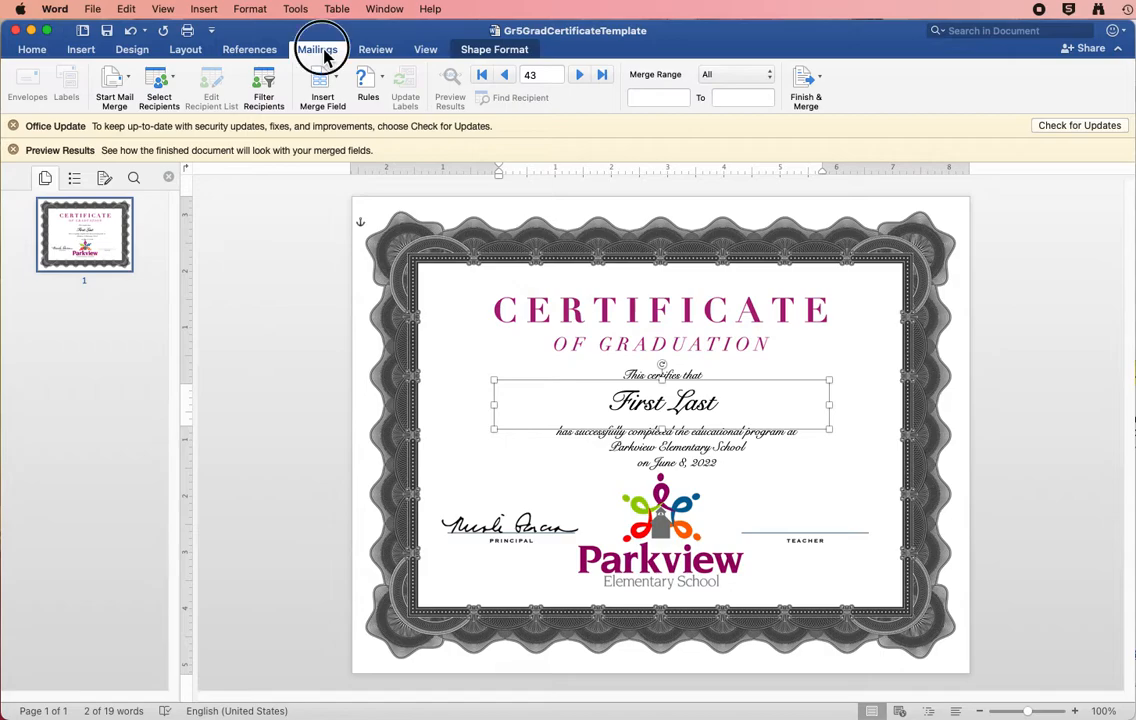
{"action": "left_click", "coordinate": [323, 54]}
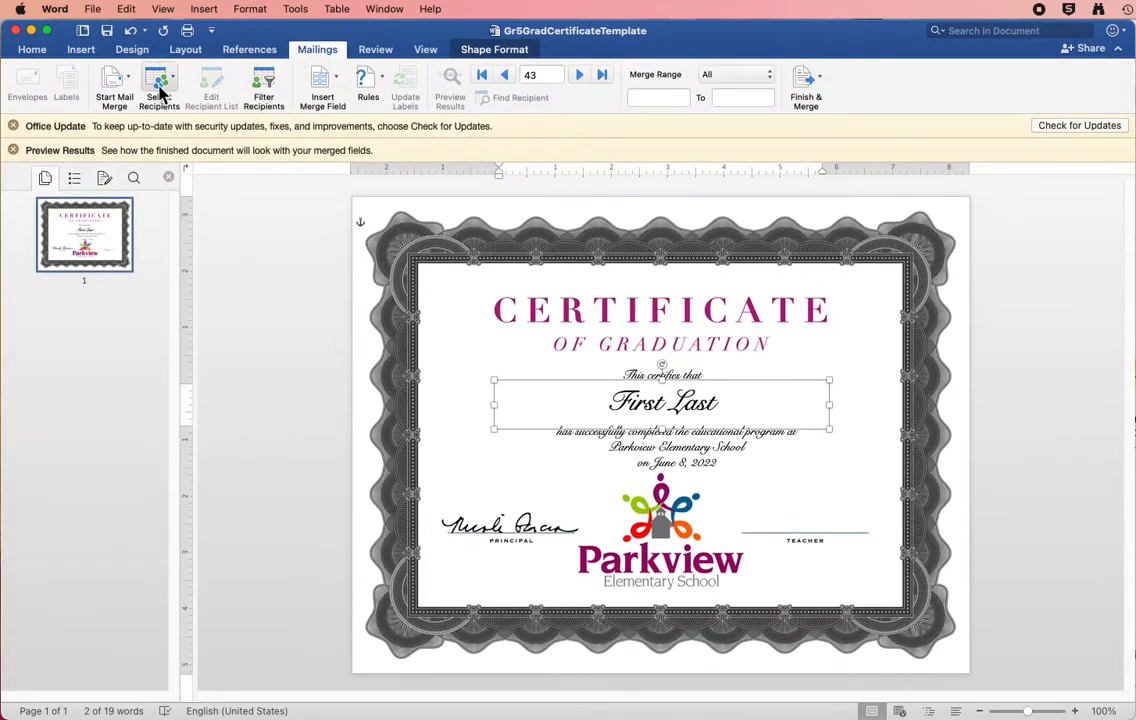
{"action": "left_click", "coordinate": [175, 84]}
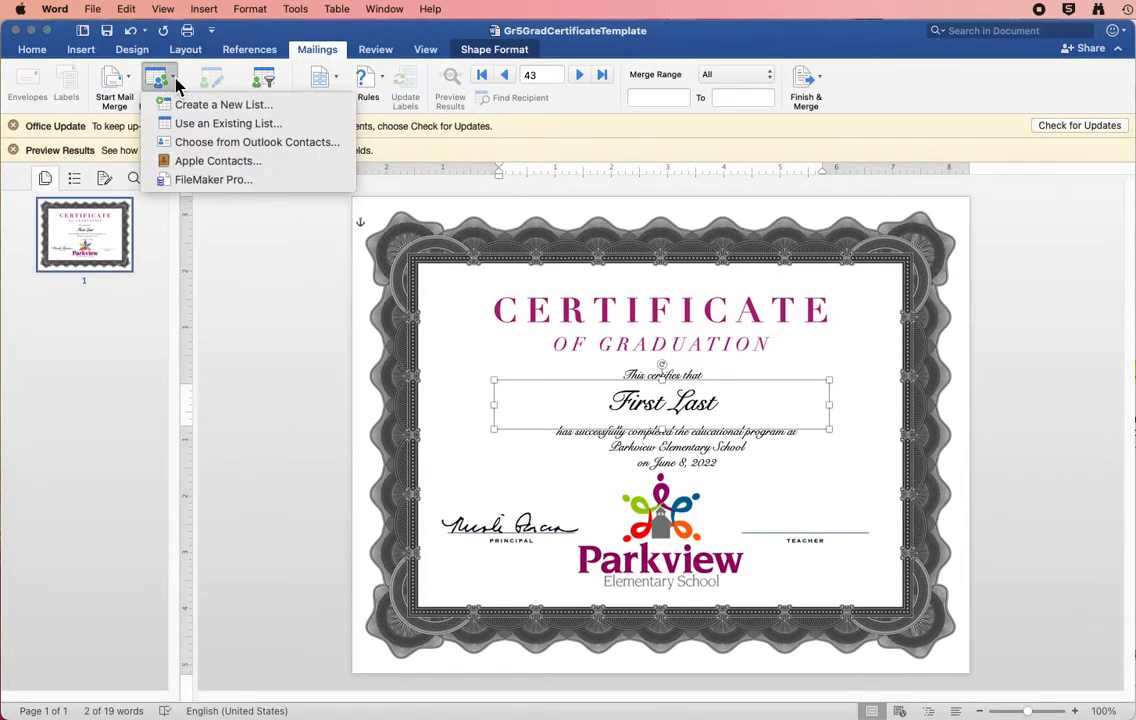
{"action": "left_click", "coordinate": [226, 124]}
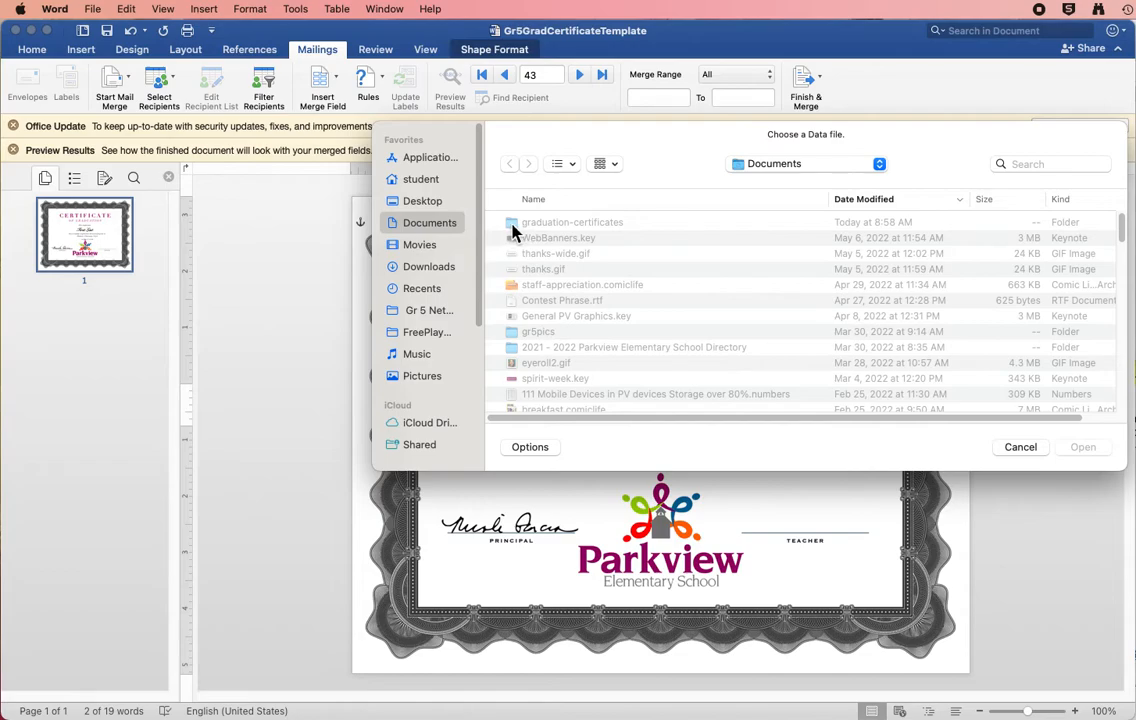
{"action": "double_click", "coordinate": [512, 226]}
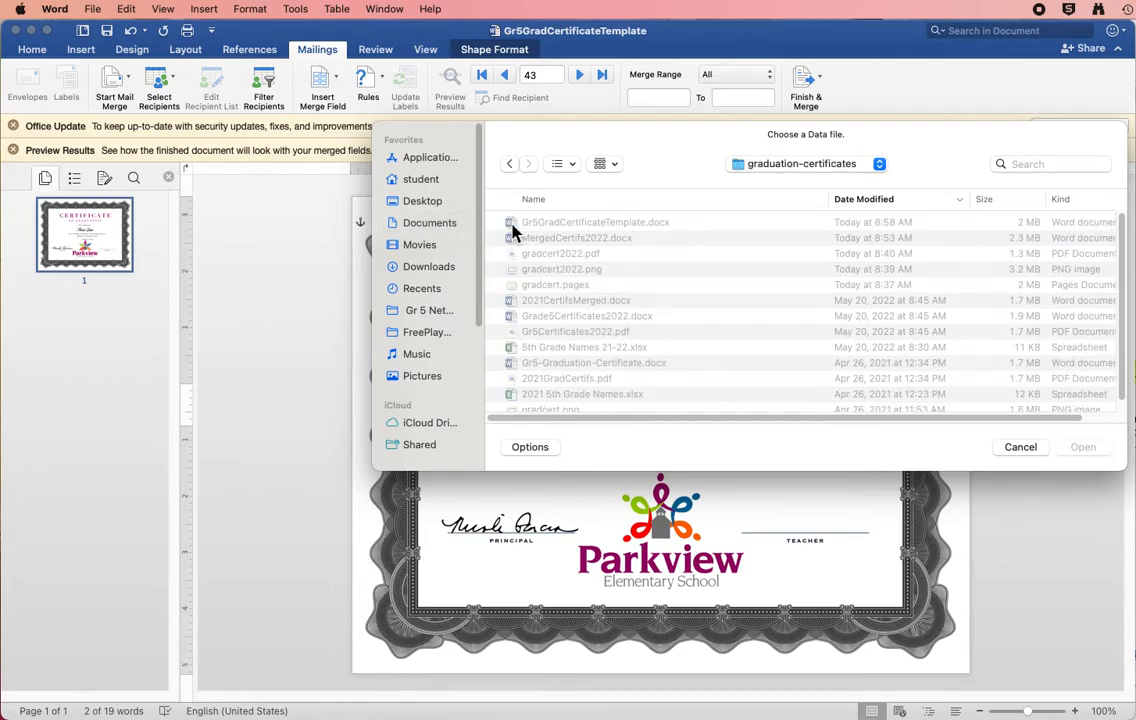
{"action": "scroll", "coordinate": [708, 267], "scroll_direction": "down", "scroll_amount": 1}
{"action": "scroll", "coordinate": [708, 267], "scroll_direction": "up", "scroll_amount": 1}
{"action": "left_click", "coordinate": [762, 166]}
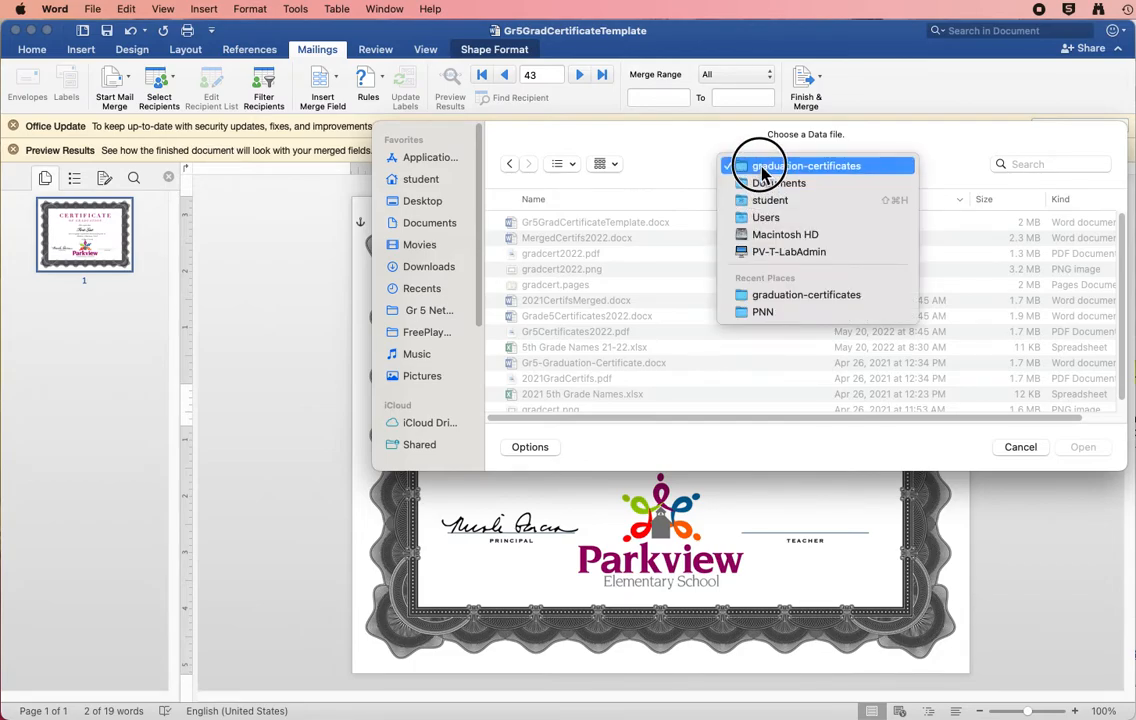
{"action": "left_click", "coordinate": [762, 168]}
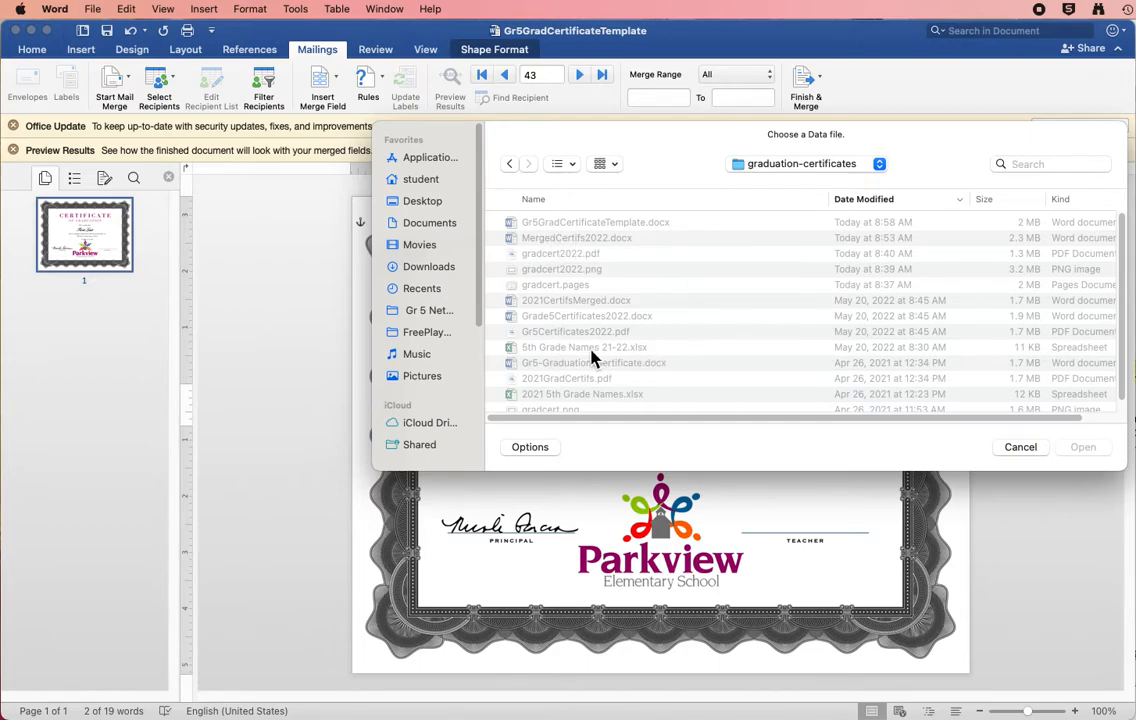
{"action": "left_click", "coordinate": [552, 349]}
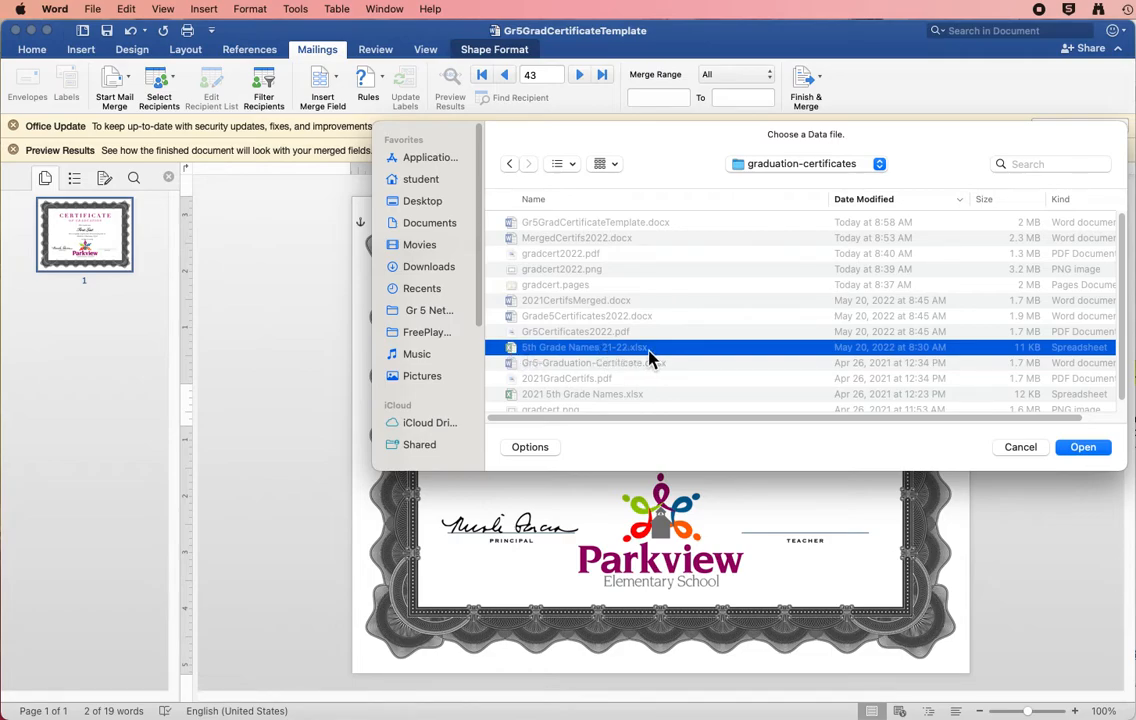
{"action": "left_click", "coordinate": [1085, 455]}
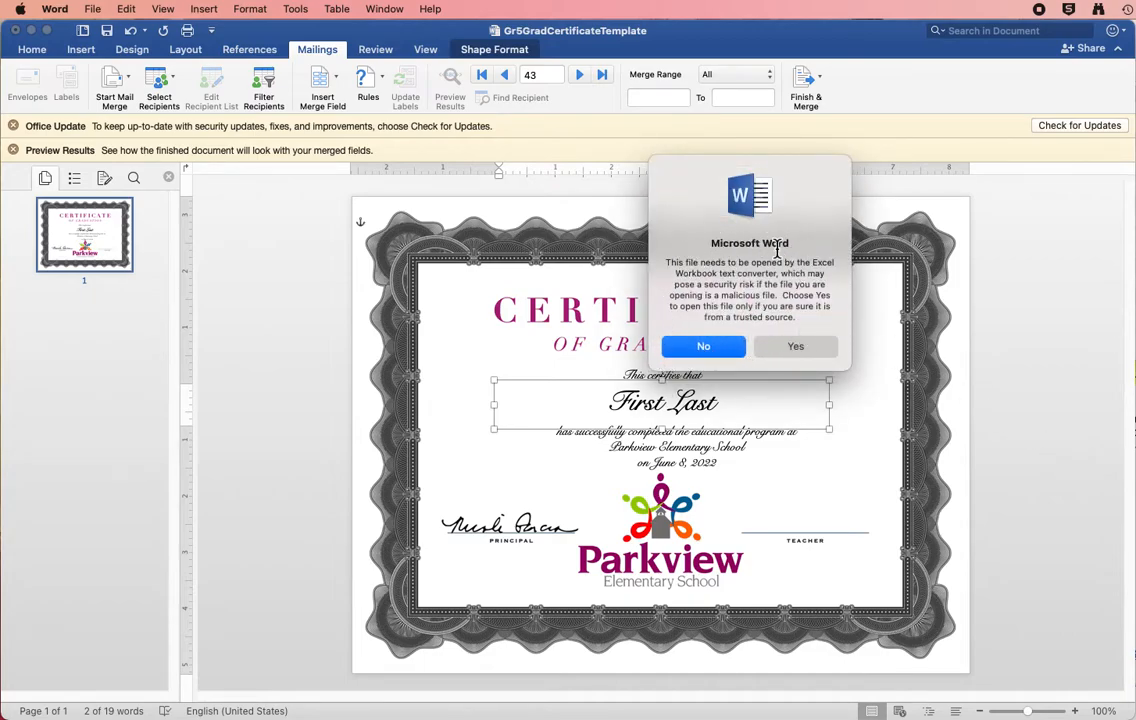
- Allow the Excel workbook conversion and load the entire worksheet of Sheet1 as the recipient data
{"action": "left_click", "coordinate": [800, 355]}
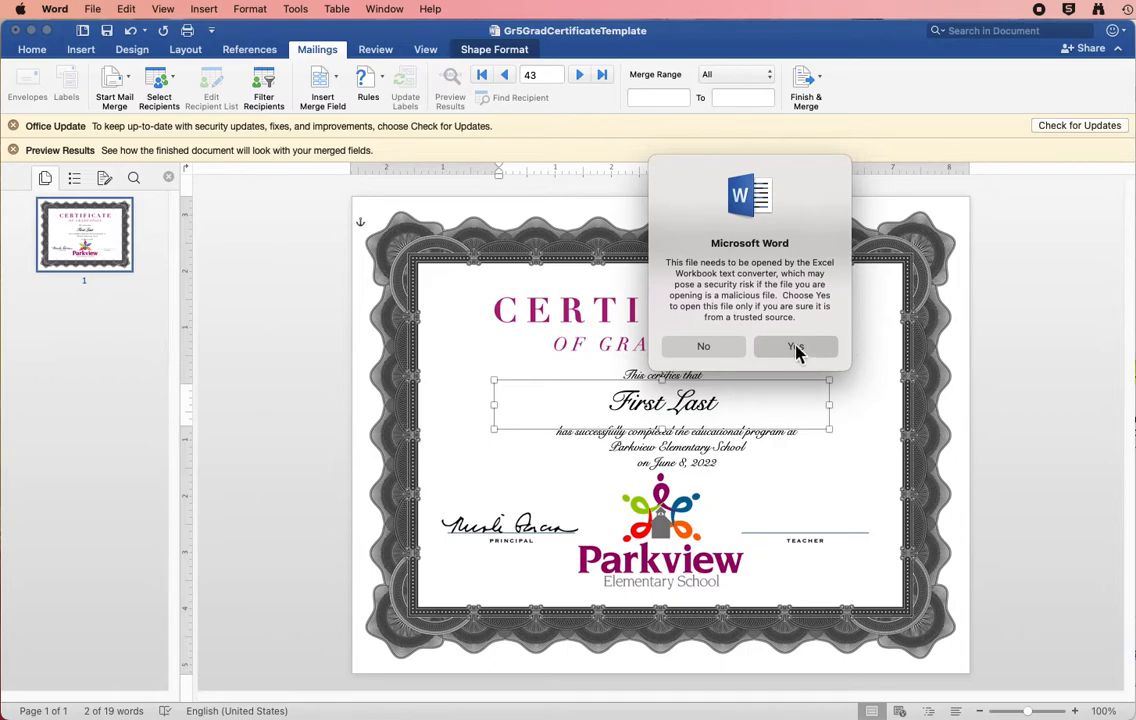
{"action": "left_click", "coordinate": [796, 348]}
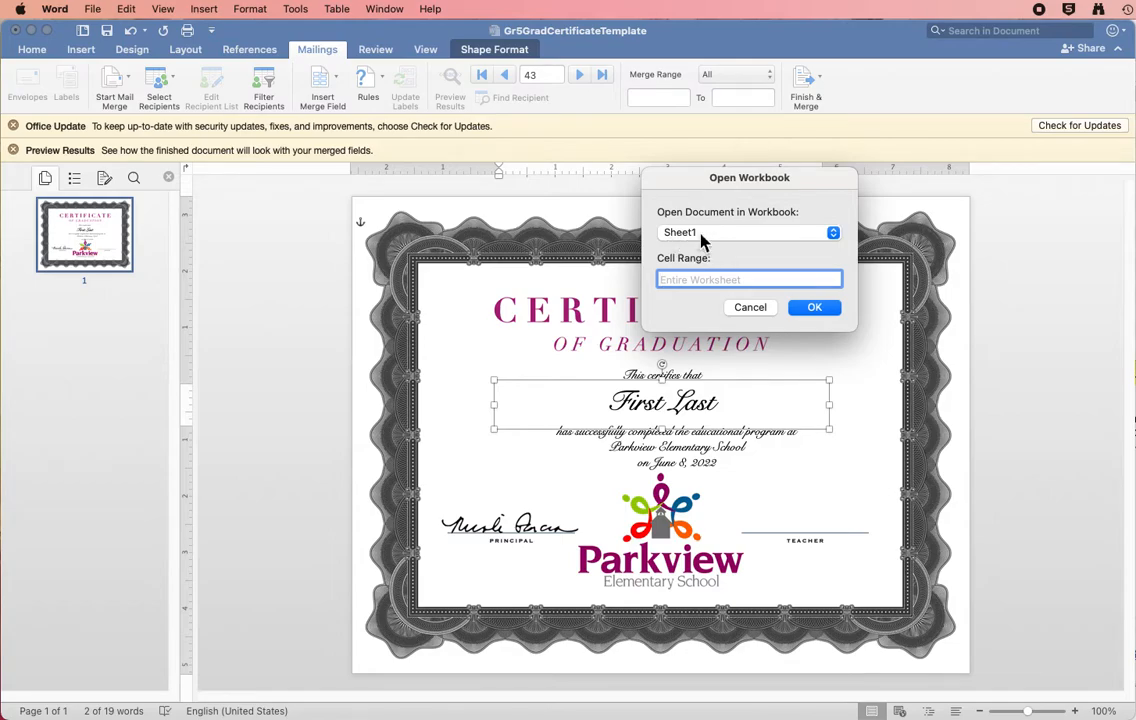
{"action": "left_click", "coordinate": [701, 236]}
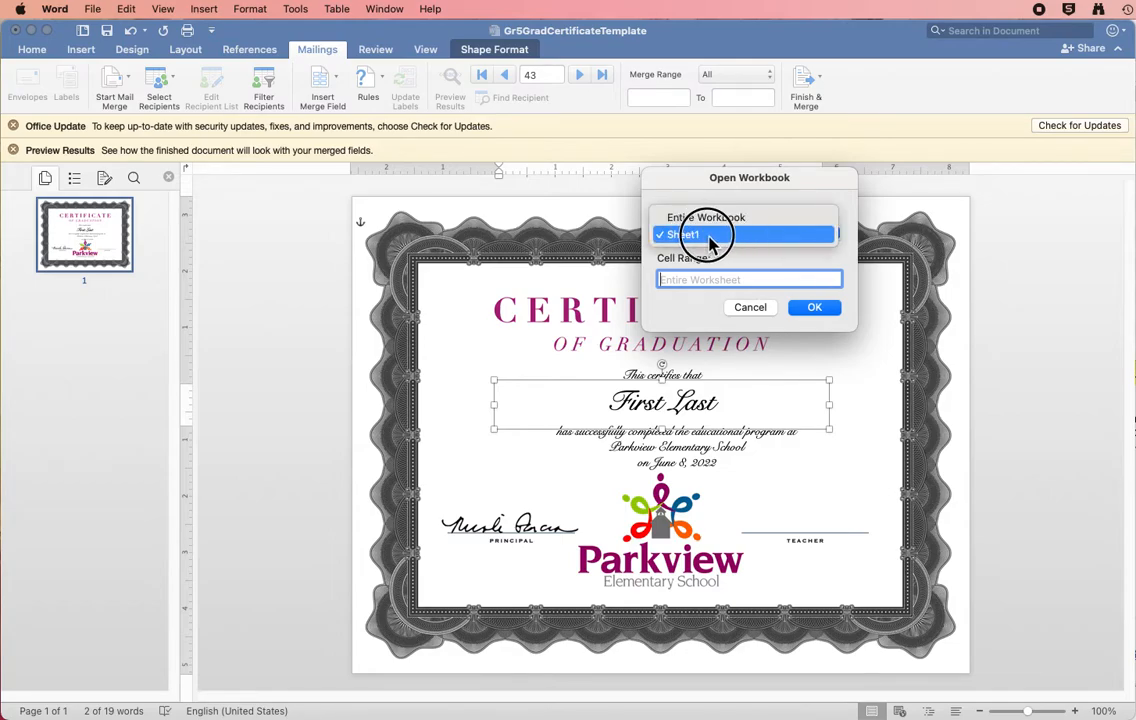
{"action": "left_click", "coordinate": [726, 237]}
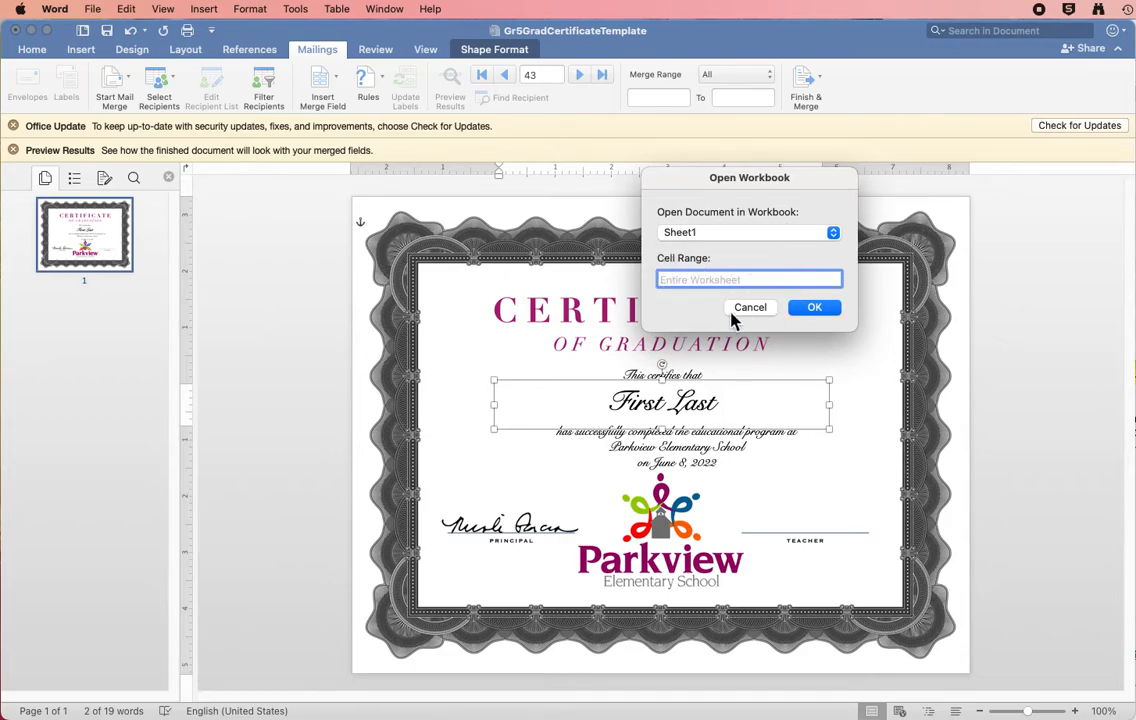
{"action": "left_click", "coordinate": [815, 310]}
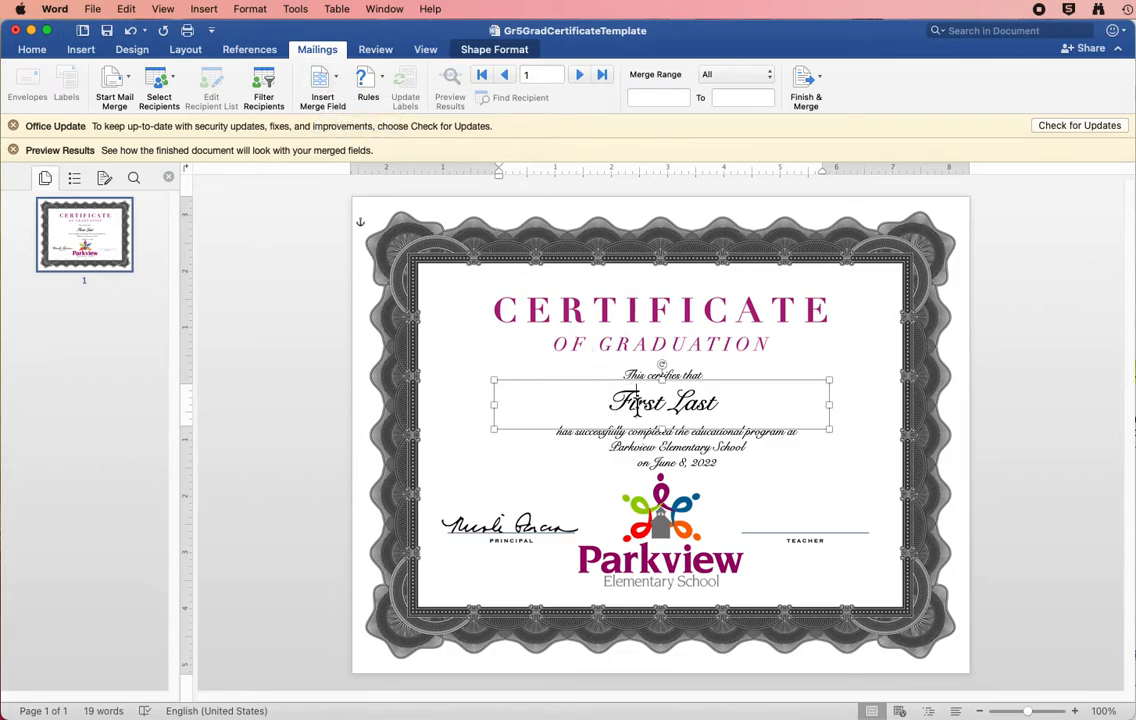
- Replace the First and Last placeholders in the certificate's name box with the first-name and last-name merge fields
{"action": "double_click", "coordinate": [637, 405]}
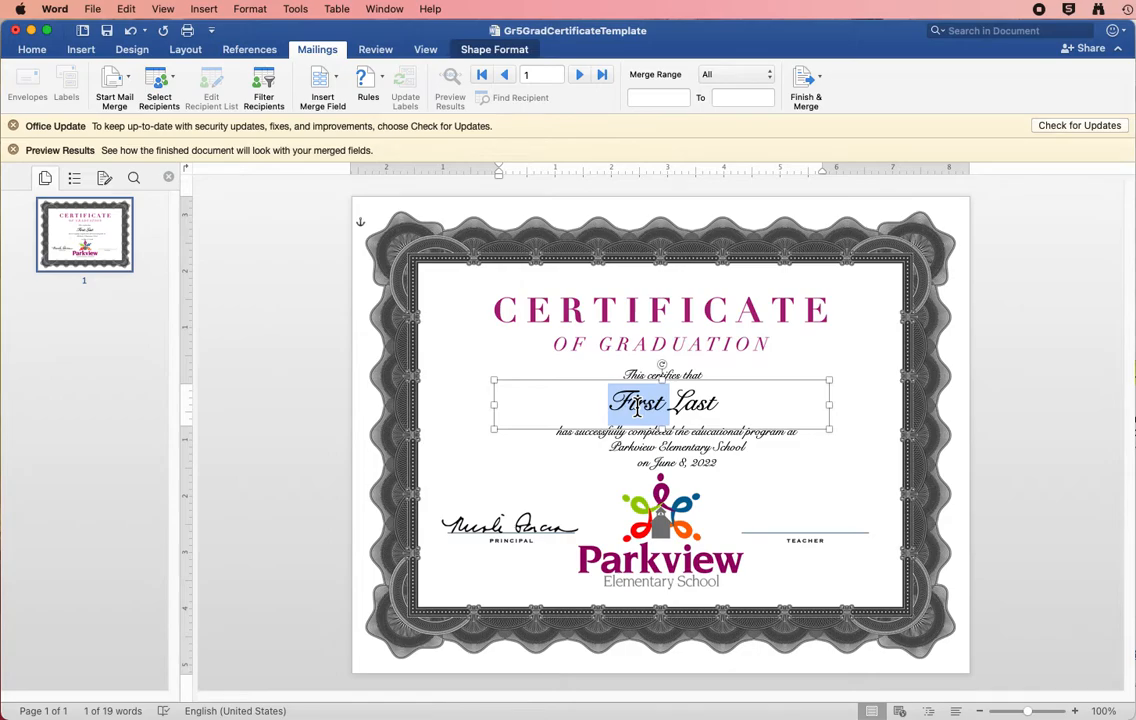
{"action": "left_click", "coordinate": [338, 80]}
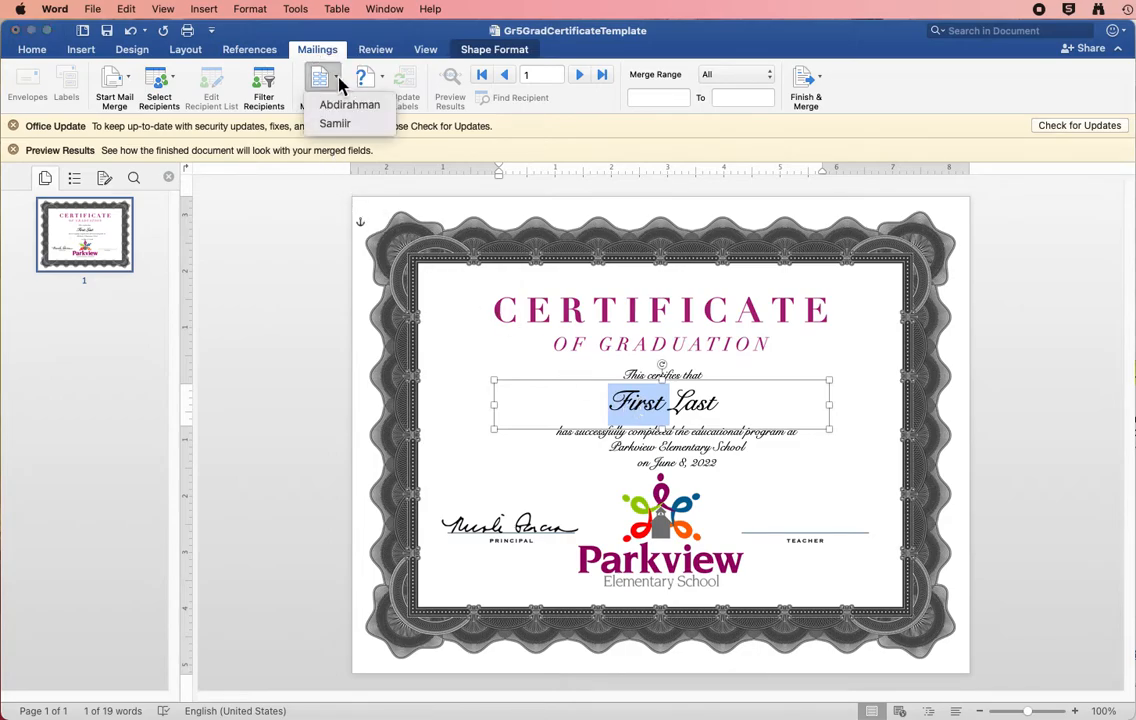
{"action": "left_click", "coordinate": [365, 125]}
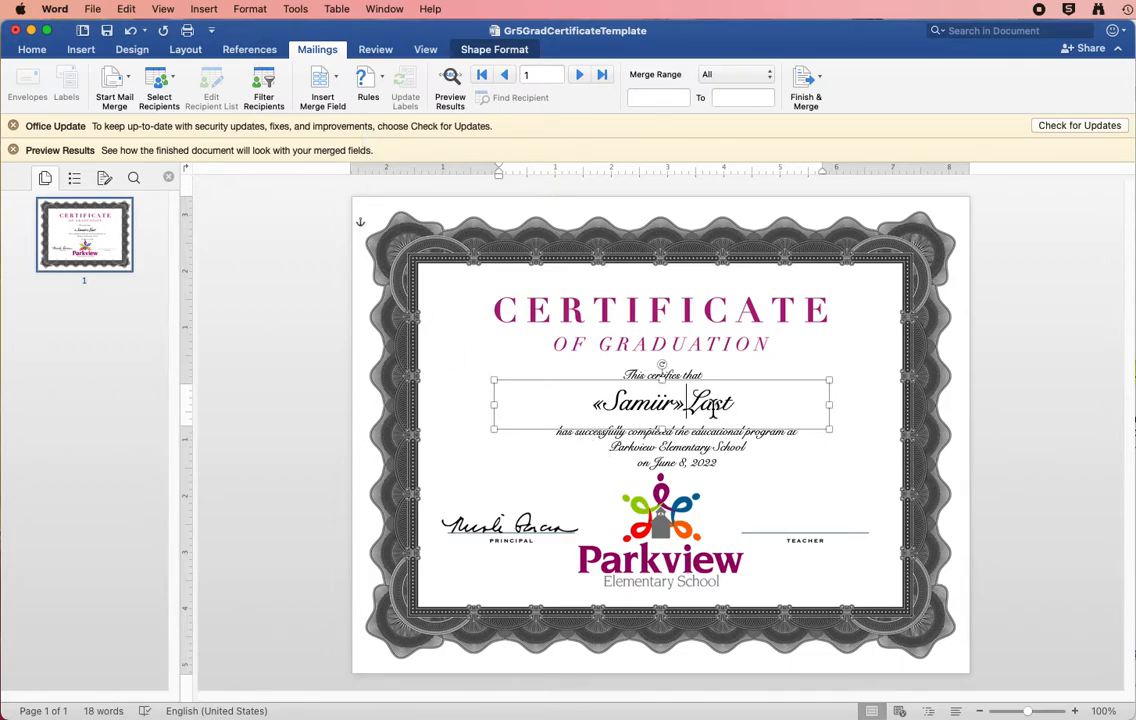
{"action": "double_click", "coordinate": [712, 404]}
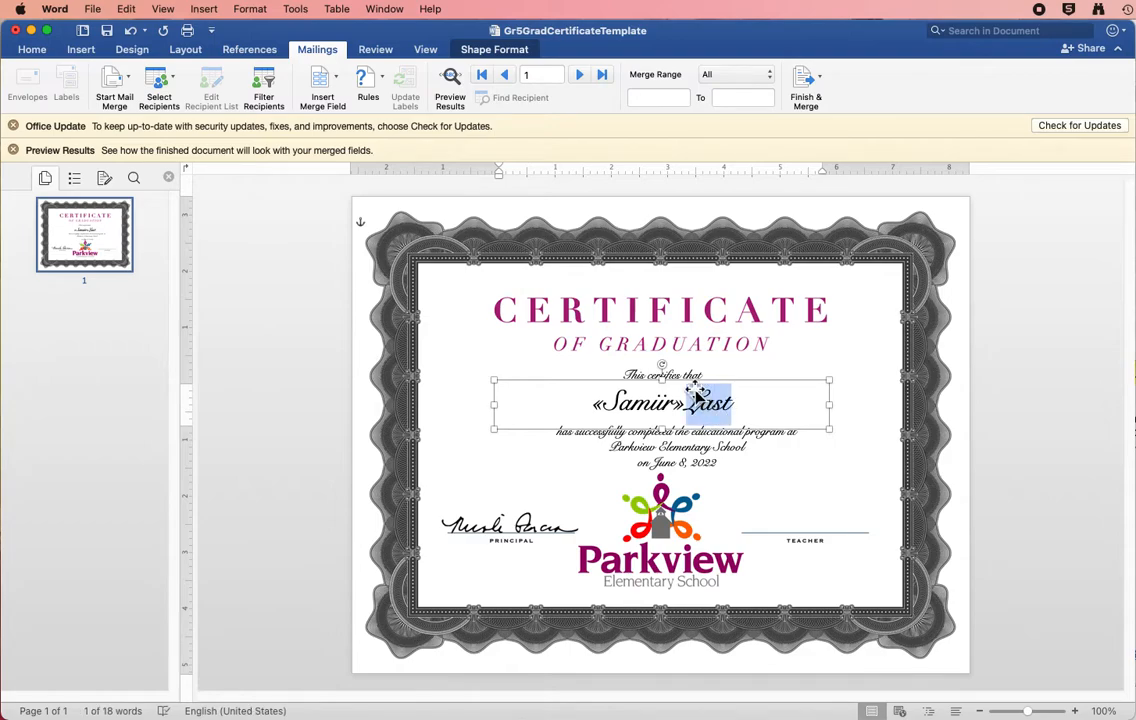
{"action": "left_click", "coordinate": [341, 82]}
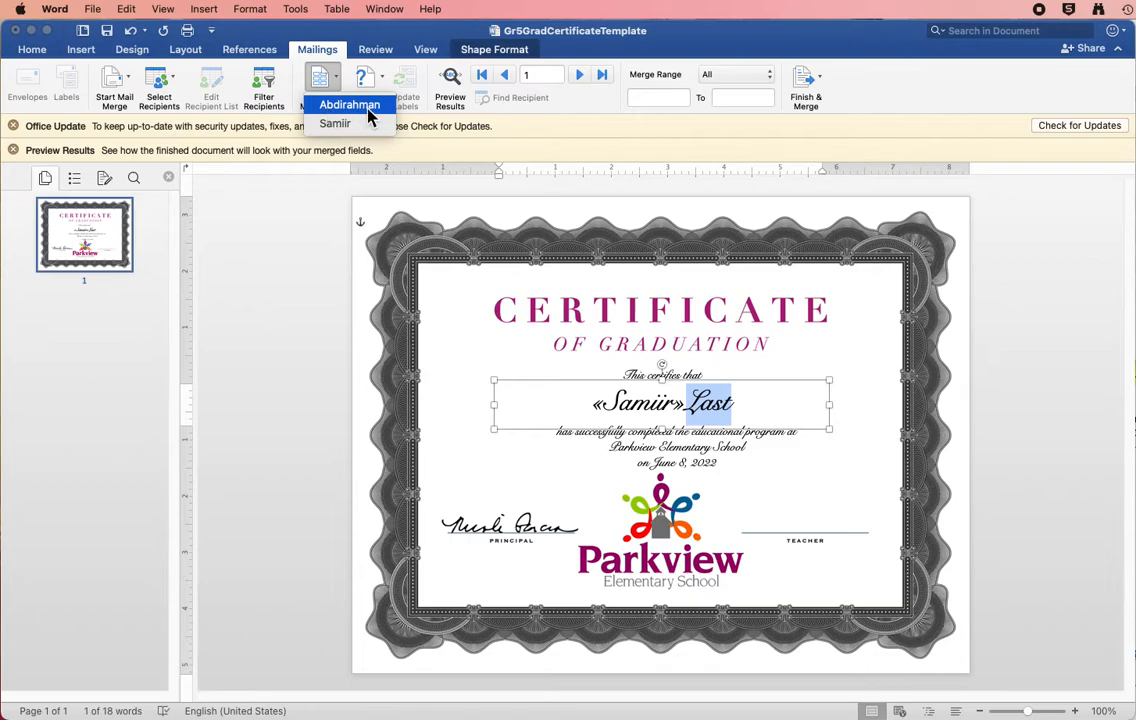
{"action": "left_click", "coordinate": [368, 110]}
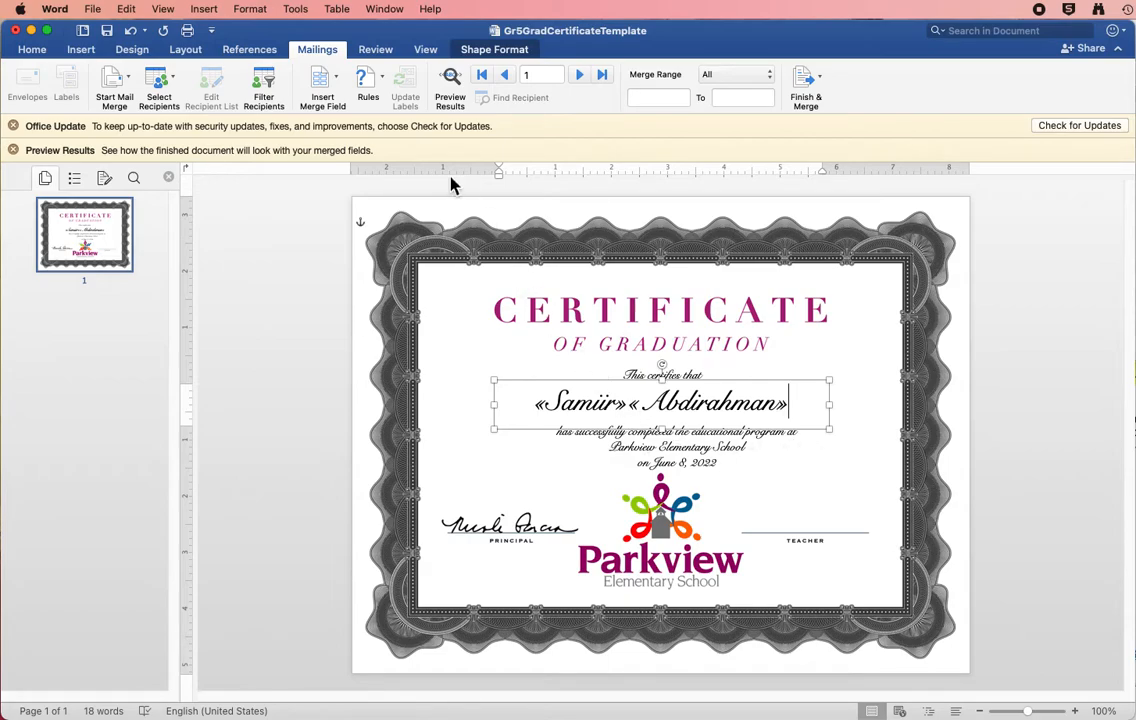
- Preview the merge results on the certificate and step forward through the recipients to record 23
{"action": "left_click", "coordinate": [451, 85]}
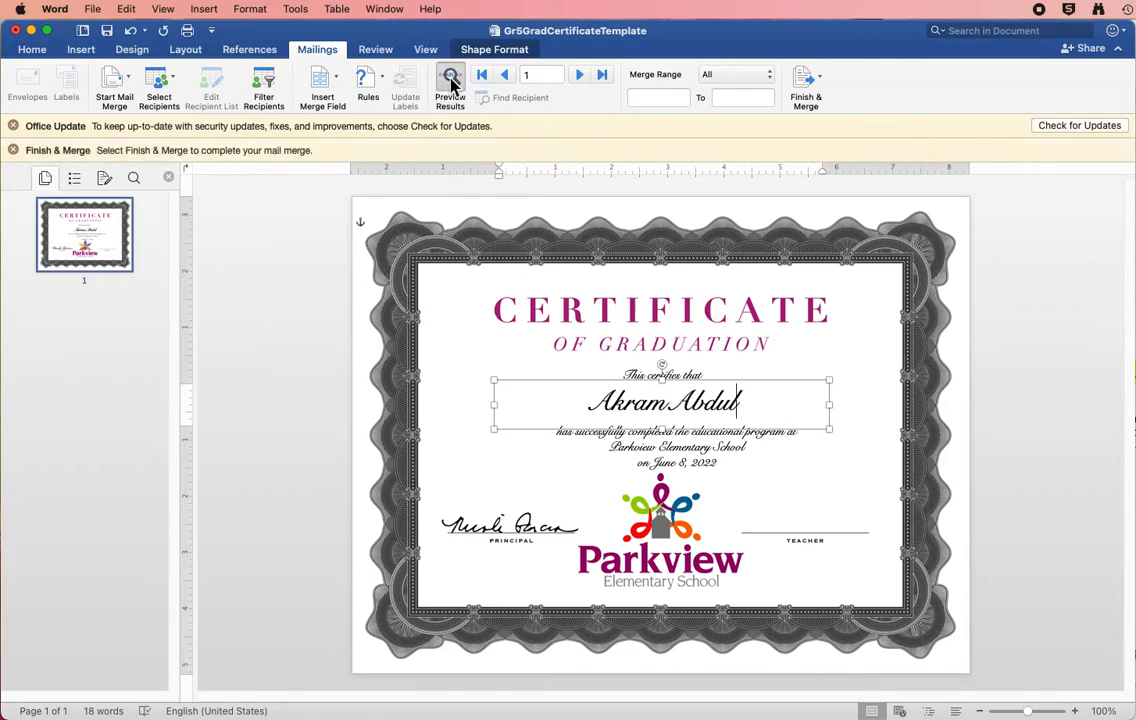
{"action": "left_click", "coordinate": [968, 435]}
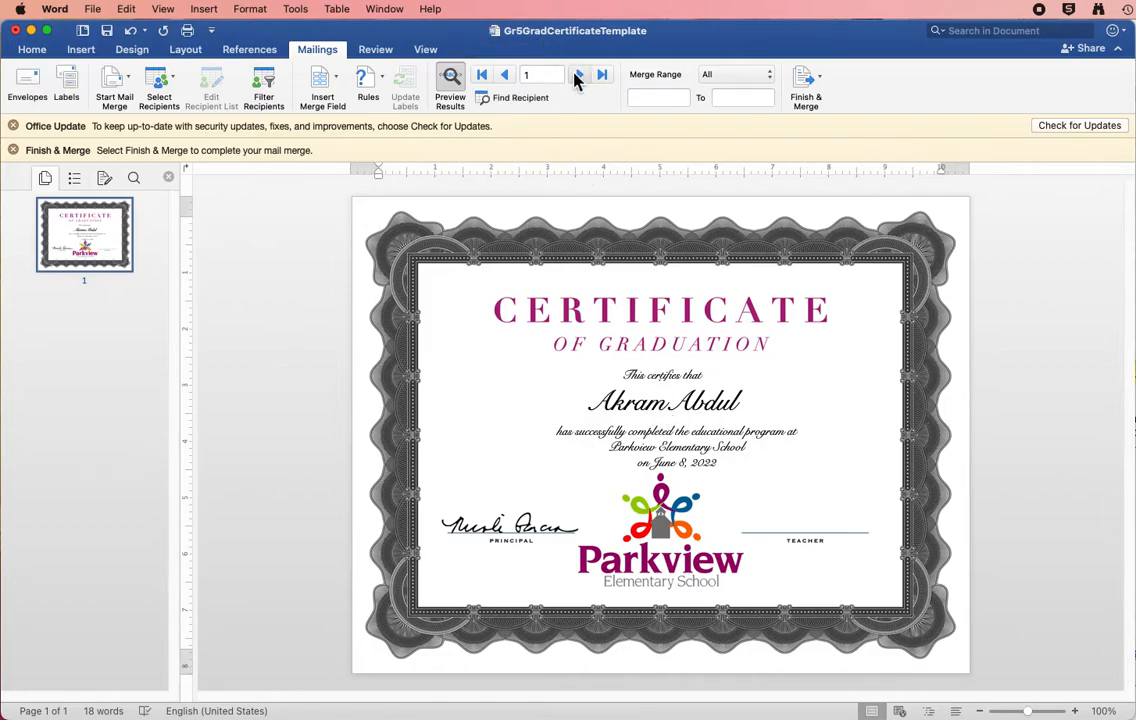
{"action": "left_click", "coordinate": [580, 75]}
{"action": "left_click", "coordinate": [580, 75]}
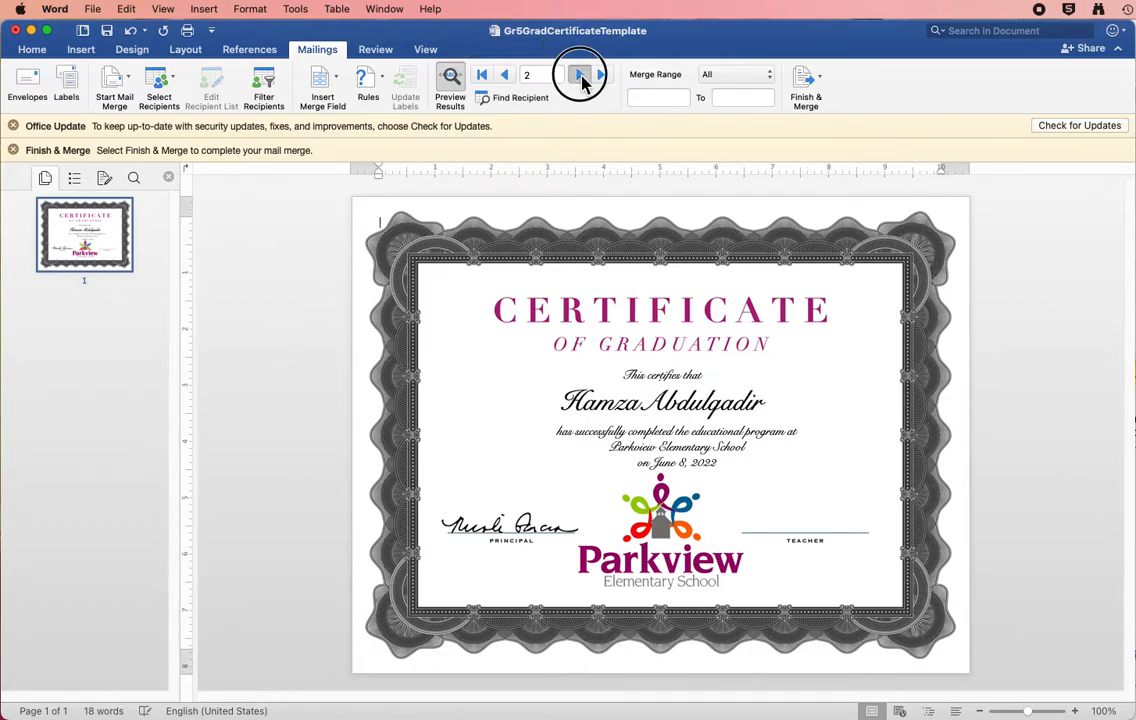
{"action": "left_click", "coordinate": [580, 75]}
{"action": "left_click", "coordinate": [580, 75]}
{"action": "left_click", "coordinate": [580, 75]}
{"action": "left_click", "coordinate": [580, 75]}
{"action": "left_click", "coordinate": [580, 75]}
{"action": "left_click", "coordinate": [580, 75]}
{"action": "left_click", "coordinate": [580, 75]}
{"action": "left_click", "coordinate": [580, 75]}
{"action": "left_click", "coordinate": [580, 75]}
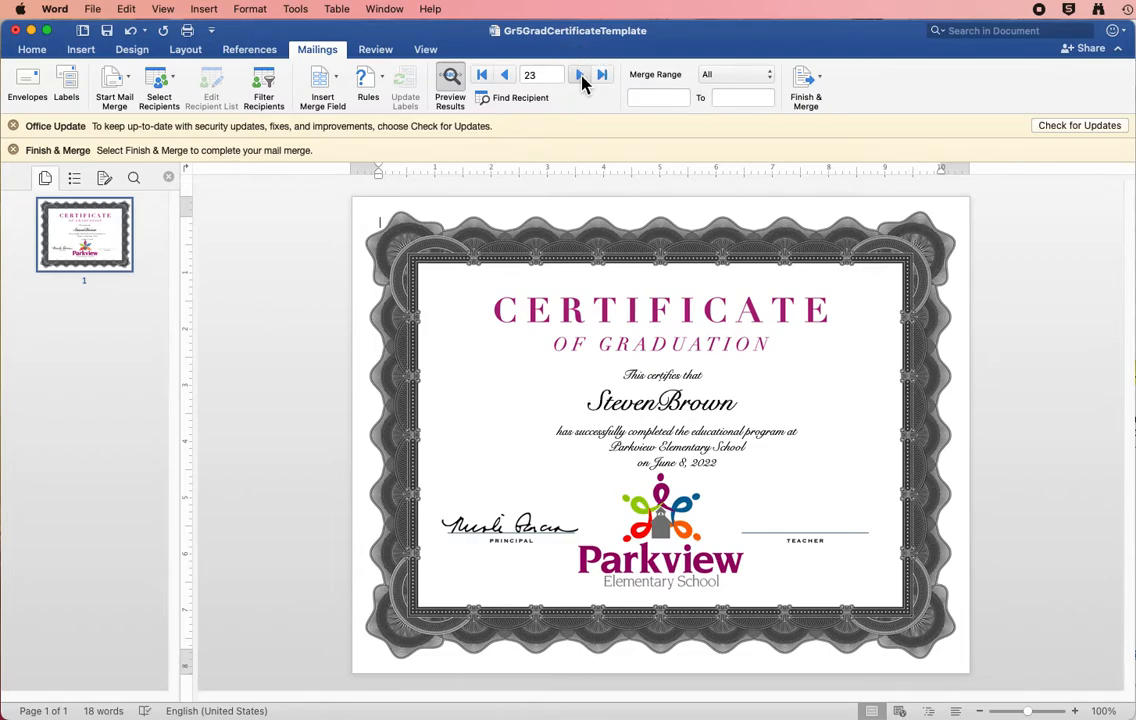
- Insert a space between the first-name and last-name fields and check the spacing on the following records
{"action": "double_click", "coordinate": [670, 415]}
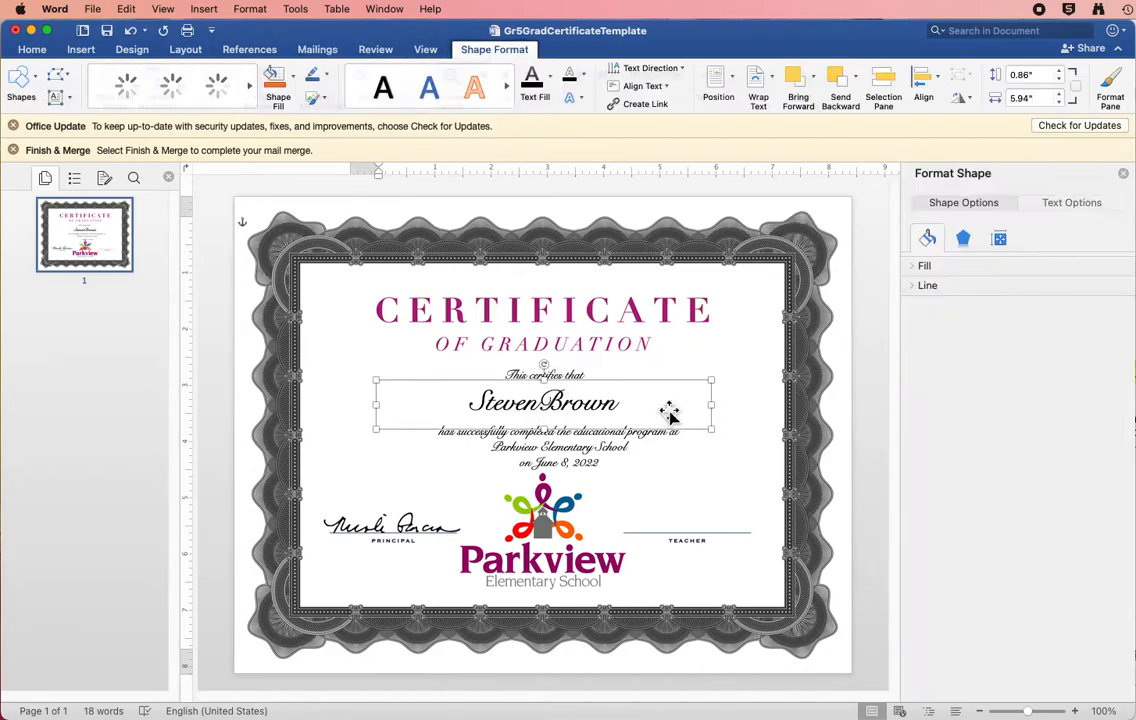
{"action": "double_click", "coordinate": [547, 405]}
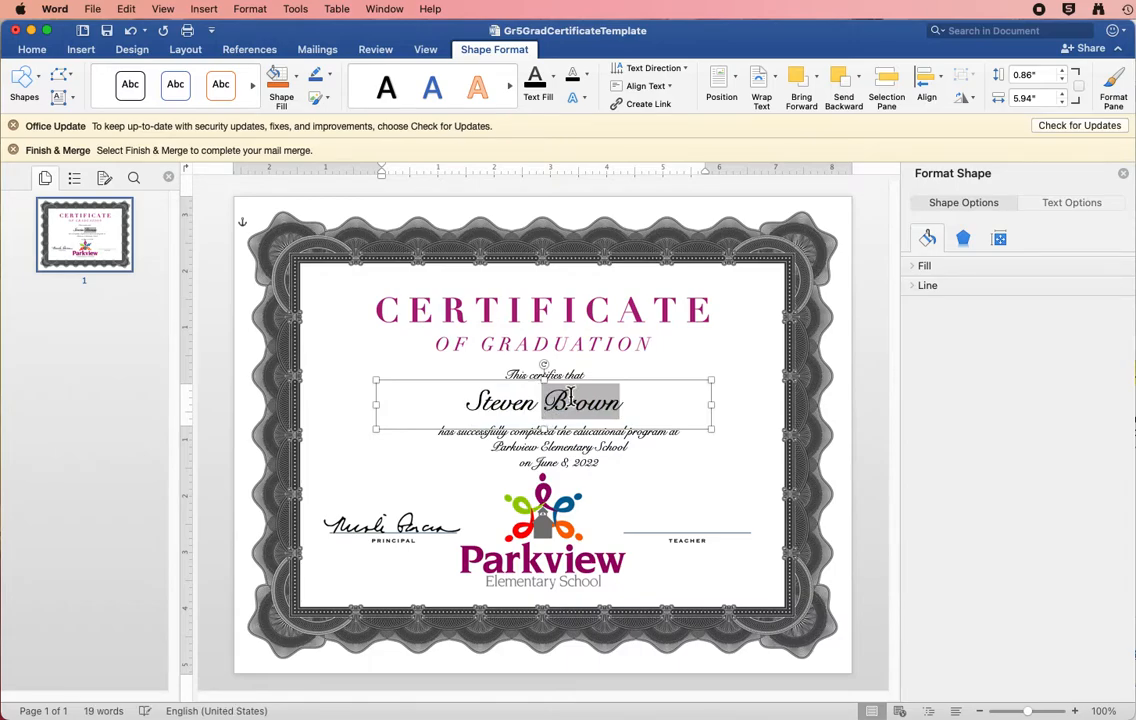
{"action": "left_click", "coordinate": [315, 51]}
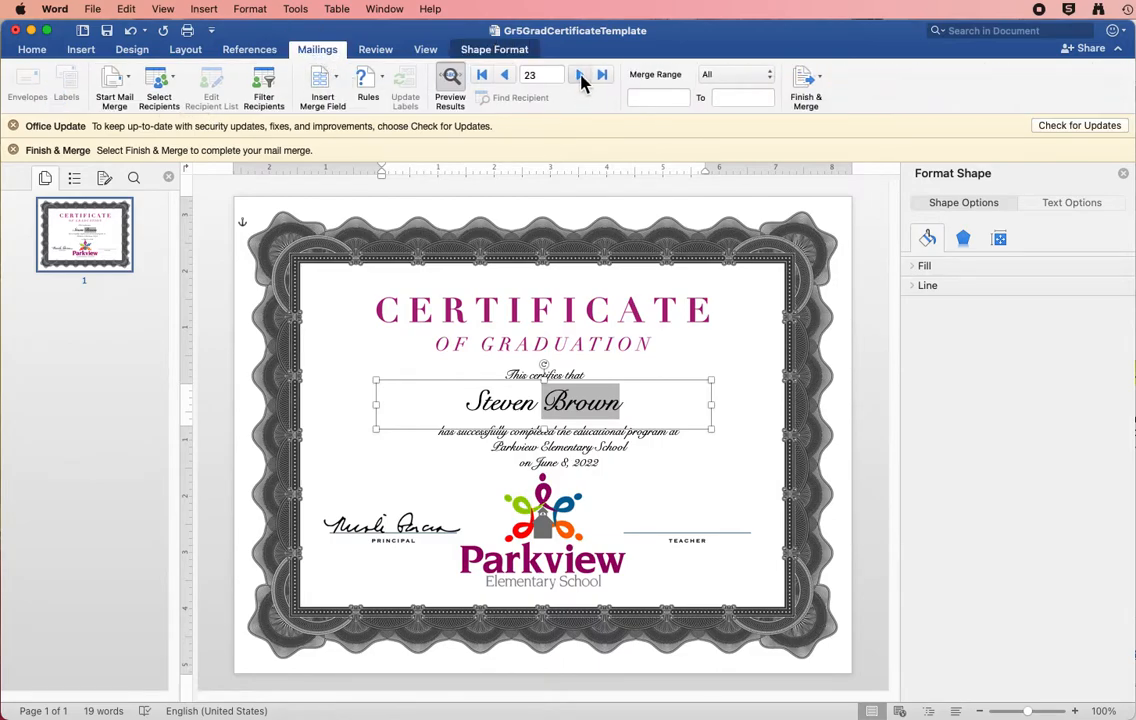
{"action": "left_click", "coordinate": [580, 76]}
{"action": "left_click", "coordinate": [580, 76]}
{"action": "left_click", "coordinate": [580, 76]}
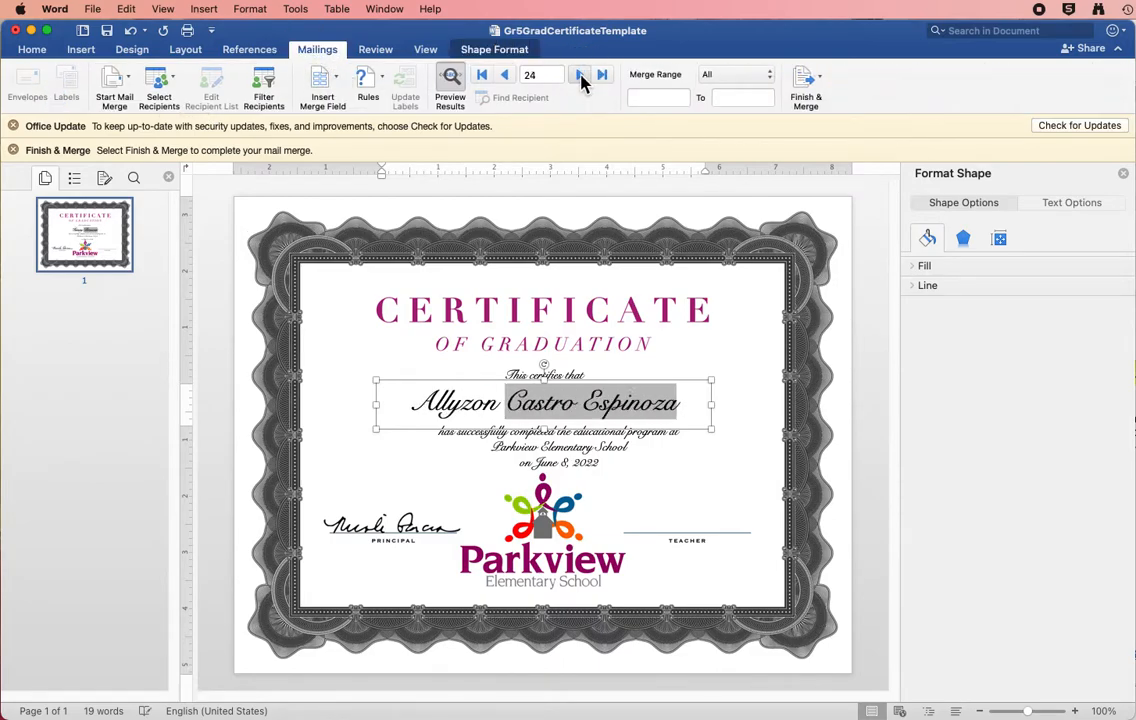
- Deselect the name box and step forward through the previewed certificates to record 45, checking how each name fits
{"action": "left_click", "coordinate": [580, 76]}
{"action": "left_click", "coordinate": [580, 76]}
{"action": "left_click", "coordinate": [857, 318]}
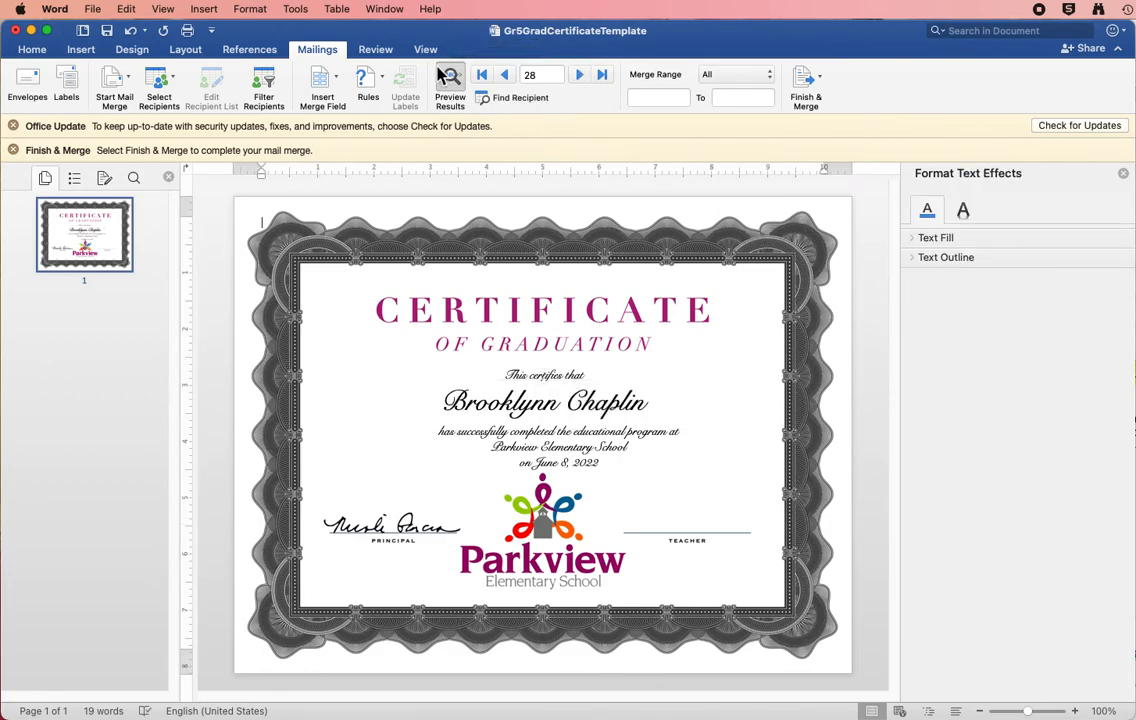
{"action": "left_click", "coordinate": [580, 76]}
{"action": "left_click", "coordinate": [580, 76]}
{"action": "left_click", "coordinate": [580, 76]}
{"action": "left_click", "coordinate": [580, 76]}
{"action": "left_click", "coordinate": [580, 76]}
{"action": "left_click", "coordinate": [580, 76]}
{"action": "left_click", "coordinate": [580, 76]}
{"action": "left_click", "coordinate": [580, 76]}
{"action": "left_click", "coordinate": [580, 76]}
{"action": "left_click", "coordinate": [580, 76]}
{"action": "left_click", "coordinate": [580, 76]}
{"action": "left_click", "coordinate": [580, 76]}
{"action": "left_click", "coordinate": [580, 76]}
{"action": "left_click", "coordinate": [580, 76]}
{"action": "left_click", "coordinate": [580, 76]}
{"action": "left_click", "coordinate": [580, 76]}
{"action": "left_click", "coordinate": [580, 76]}
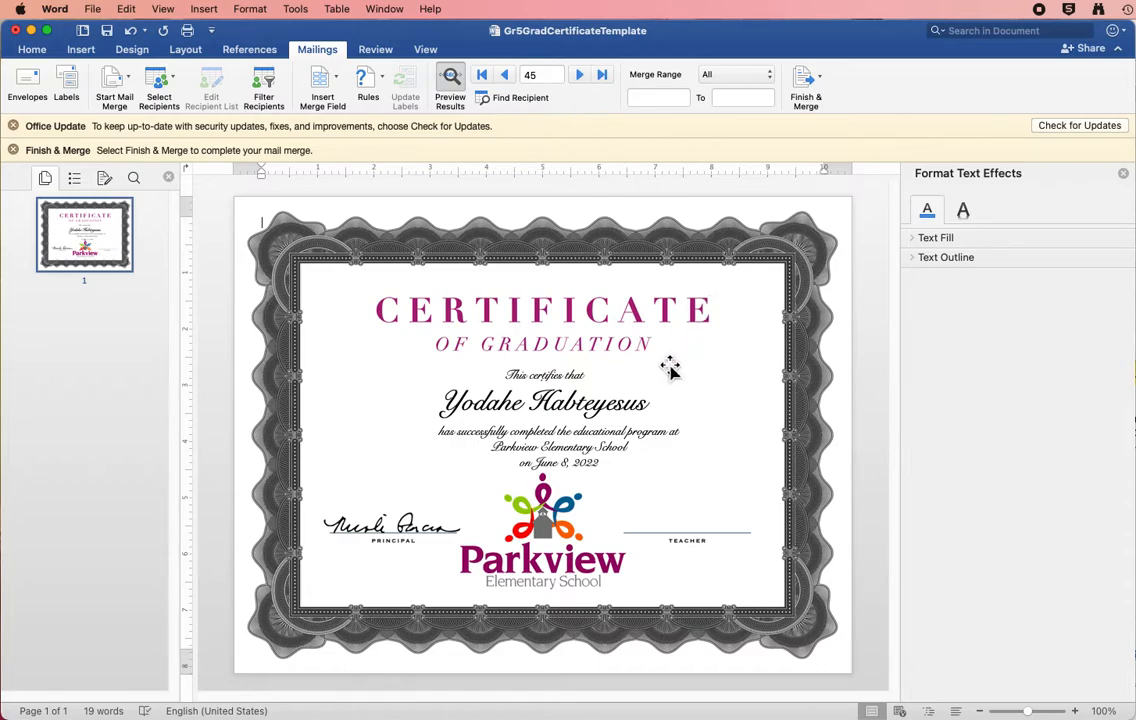
- Select the name box to see its boundaries and check longer names up to record 56, ending with the box deselected
{"action": "left_click", "coordinate": [566, 388]}
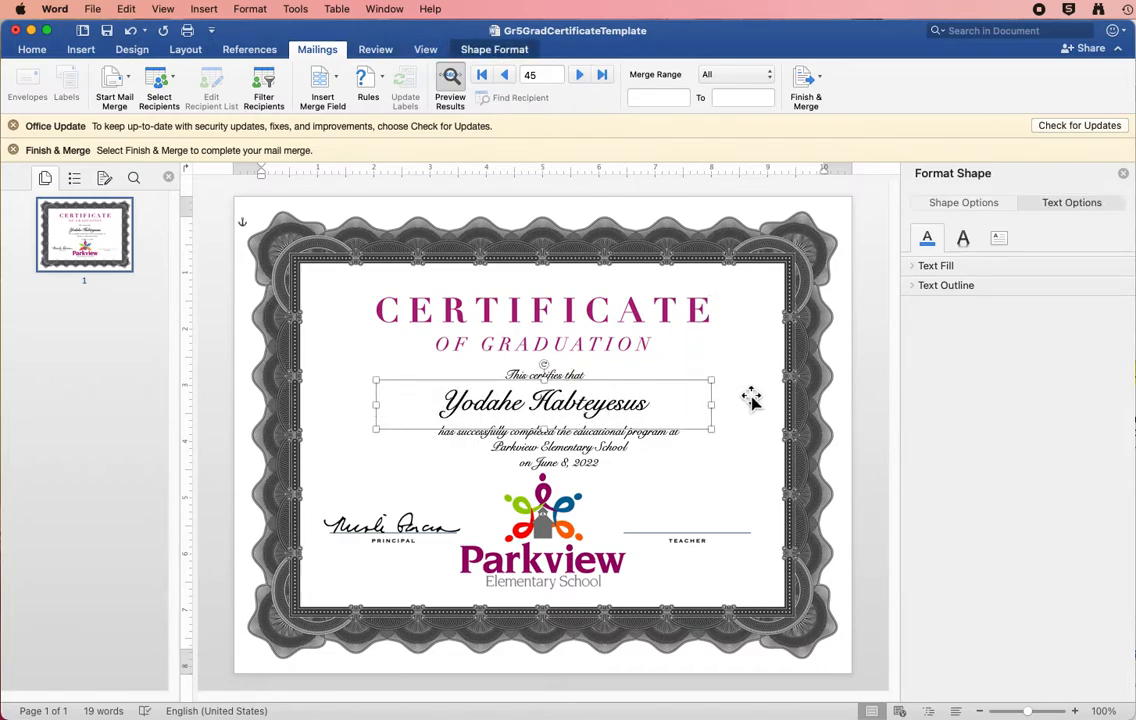
{"action": "left_click", "coordinate": [580, 76]}
{"action": "left_click", "coordinate": [580, 77]}
{"action": "left_click", "coordinate": [580, 77]}
{"action": "left_click", "coordinate": [580, 77]}
{"action": "left_click", "coordinate": [580, 77]}
{"action": "left_click", "coordinate": [580, 77]}
{"action": "left_click", "coordinate": [580, 77]}
{"action": "left_click", "coordinate": [580, 77]}
{"action": "left_click", "coordinate": [580, 77]}
{"action": "left_click", "coordinate": [580, 77]}
{"action": "left_click", "coordinate": [580, 77]}
{"action": "left_click", "coordinate": [580, 77]}
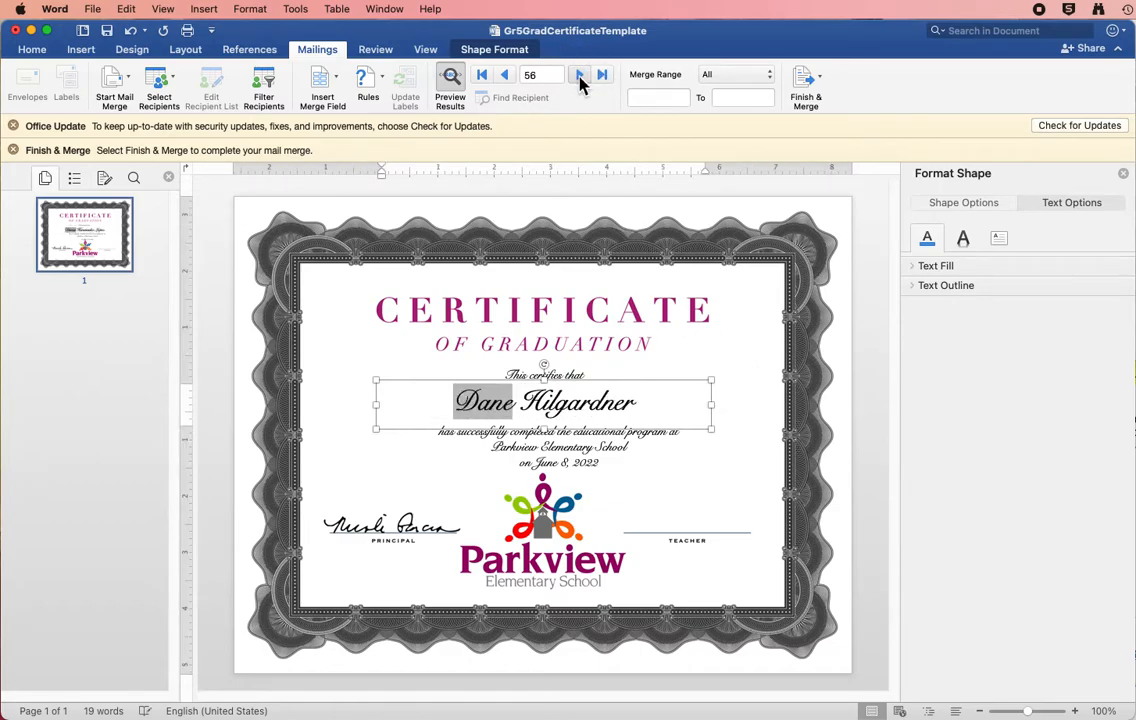
{"action": "left_click", "coordinate": [506, 76]}
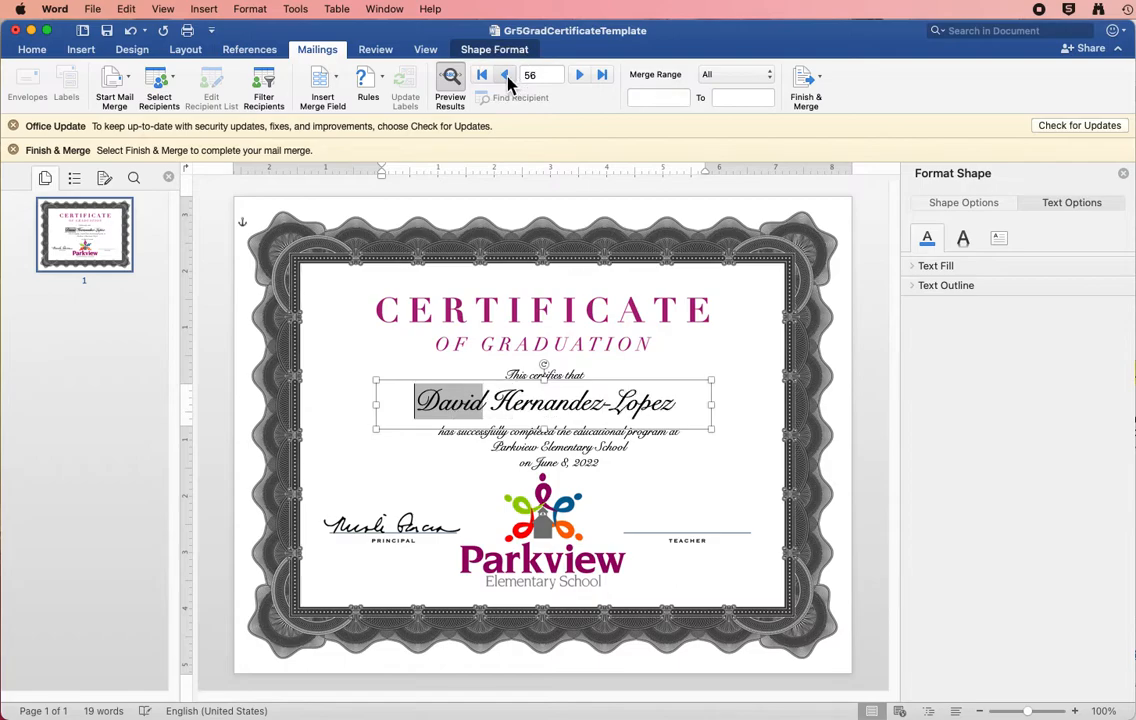
{"action": "left_click", "coordinate": [872, 330]}
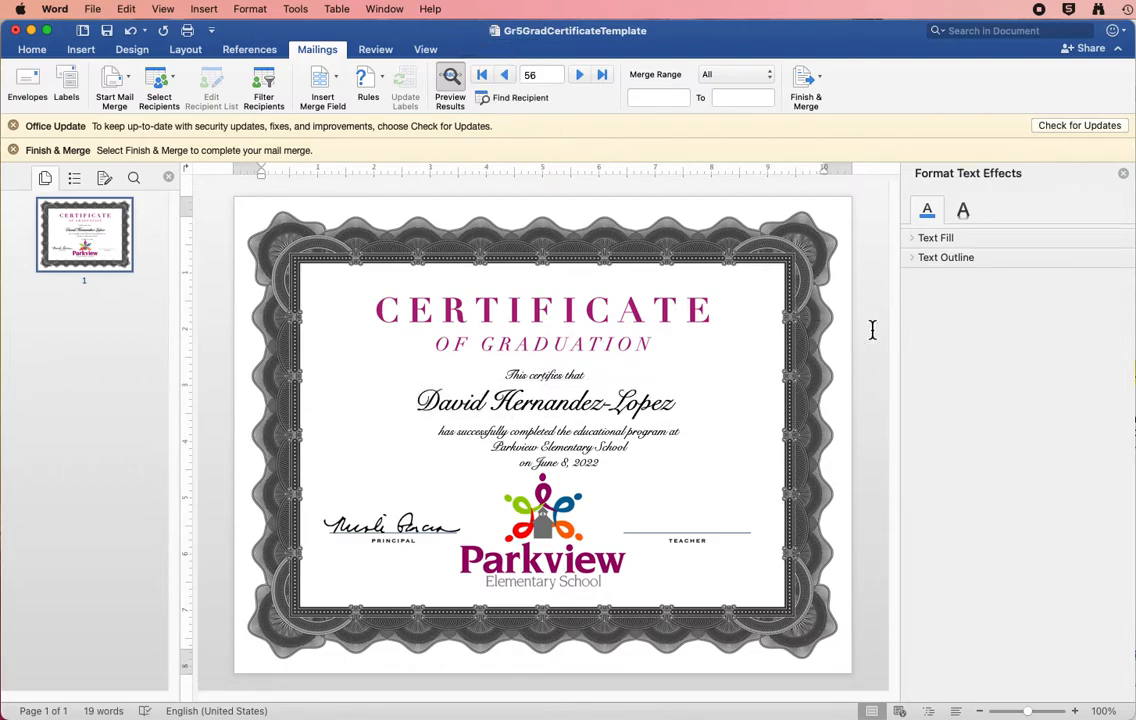
- Finish the merge of all records into a new document of individually editable certificates and reposition its window
{"action": "left_click", "coordinate": [819, 80]}
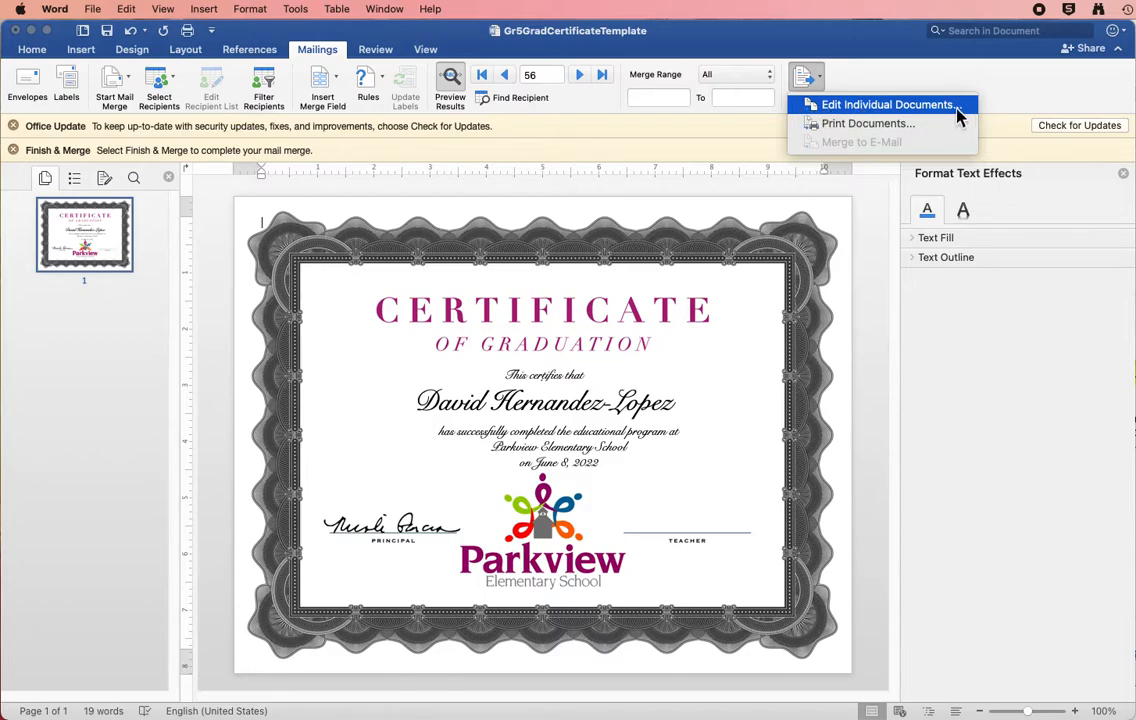
{"action": "left_click", "coordinate": [867, 108]}
{"action": "left_click_drag", "start_coordinate": [831, 56], "coordinate": [744, 10]}
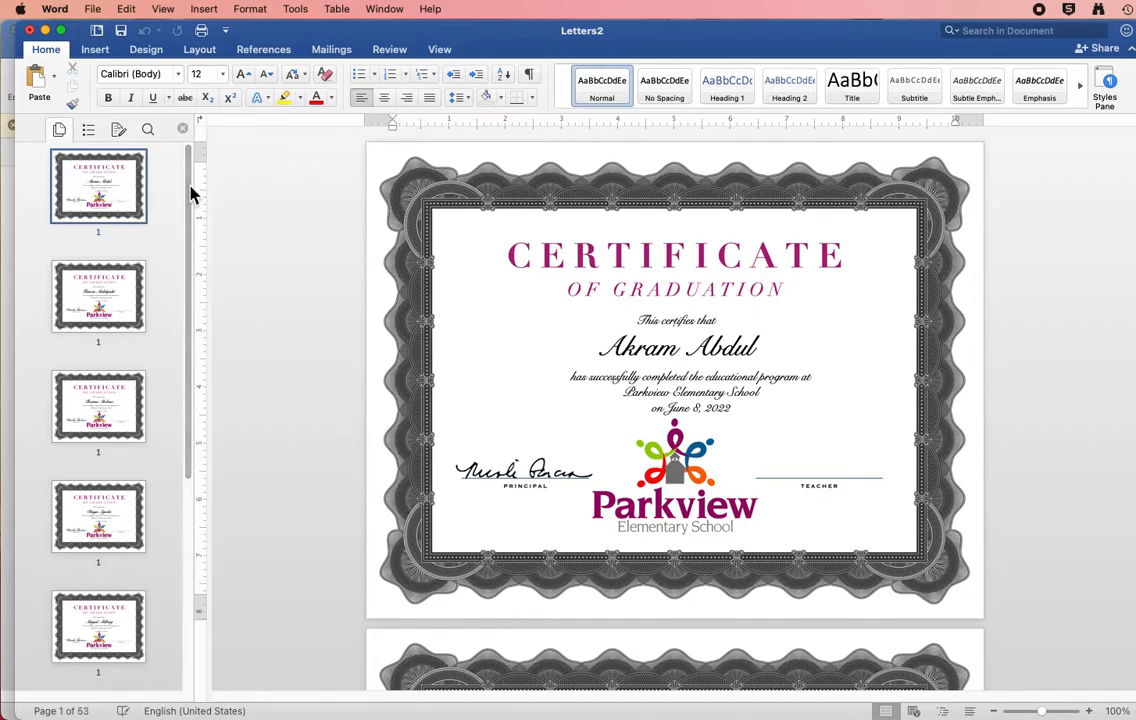
- Browse the merged document's page thumbnails, view several students' certificates, and return to the start of the thumbnail list
{"action": "left_click_drag", "start_coordinate": [193, 284], "coordinate": [178, 505]}
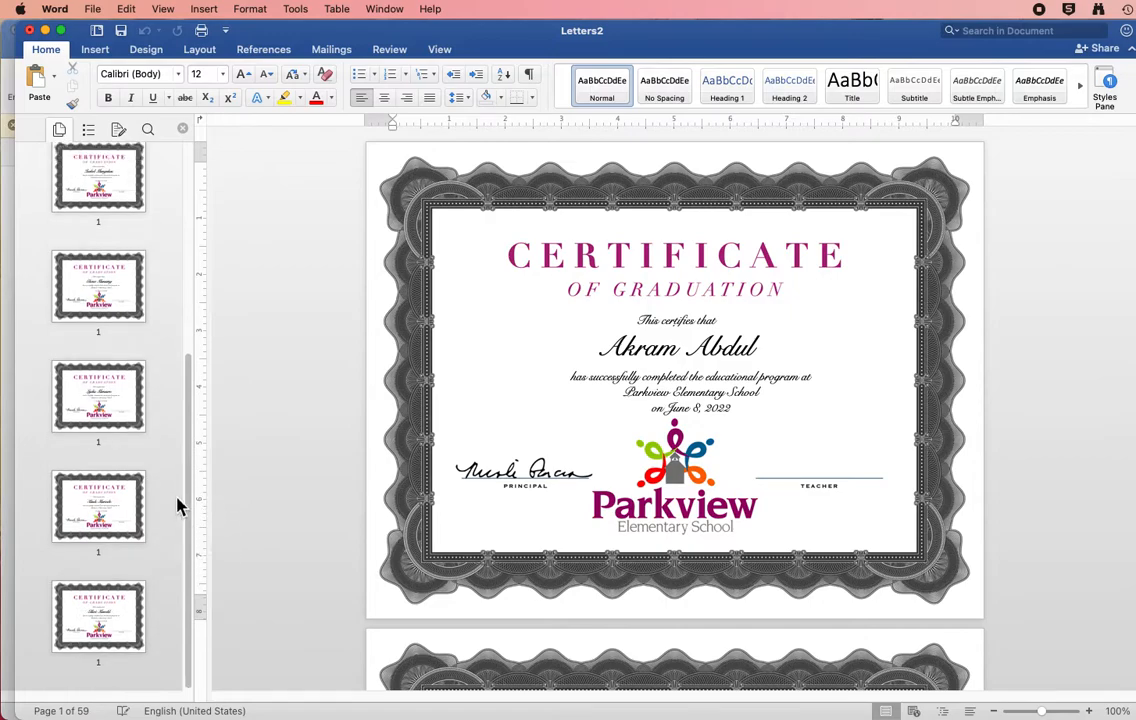
{"action": "left_click", "coordinate": [113, 400]}
{"action": "left_click", "coordinate": [98, 266]}
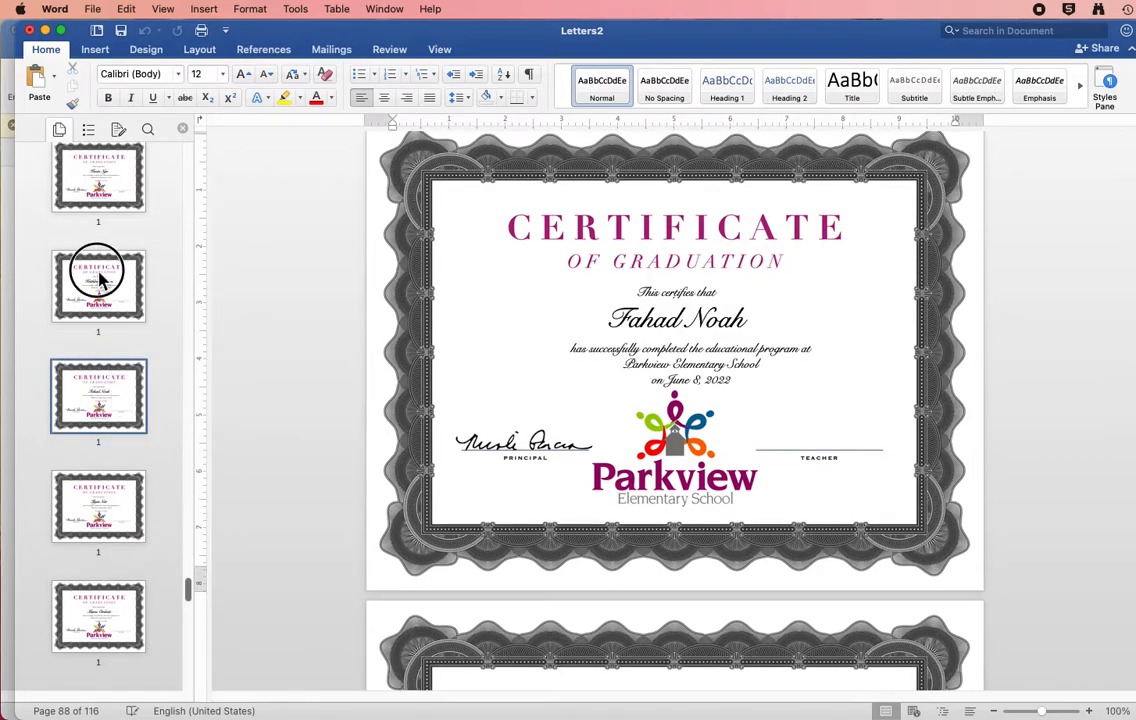
{"action": "left_click", "coordinate": [101, 194]}
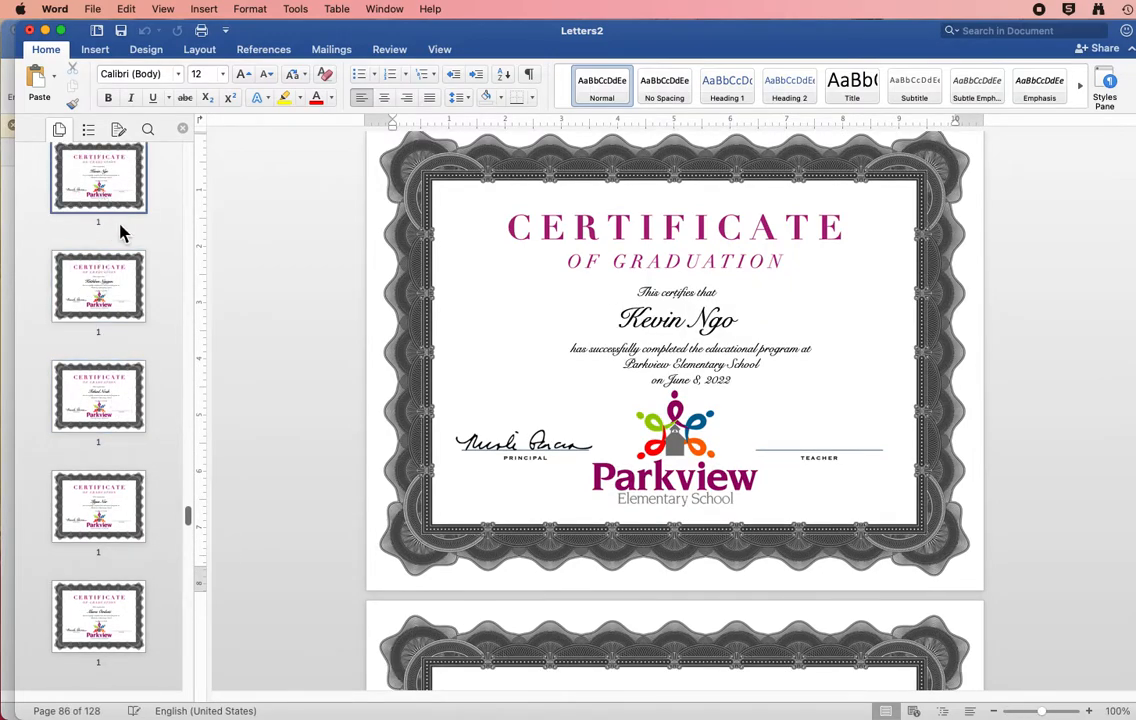
{"action": "left_click_drag", "start_coordinate": [193, 520], "coordinate": [193, 143]}
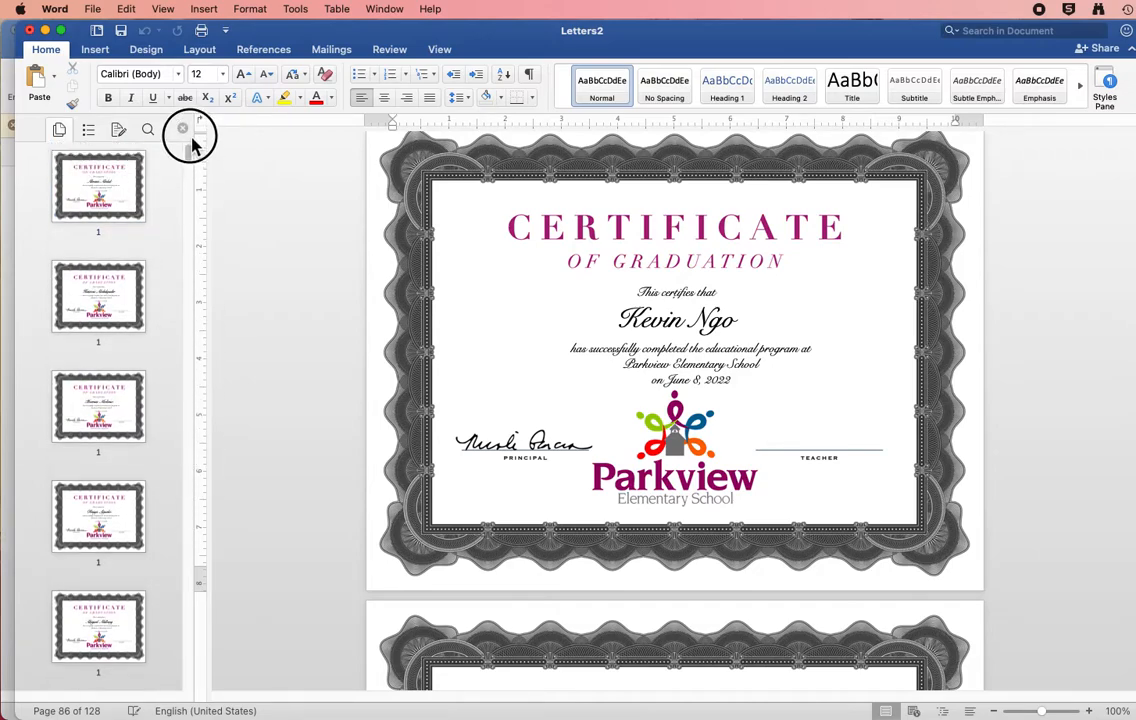
- Locate the print option for the merged certificates without printing, and return to the Gr5GradCertificateTemplate document
{"action": "left_click", "coordinate": [92, 9]}
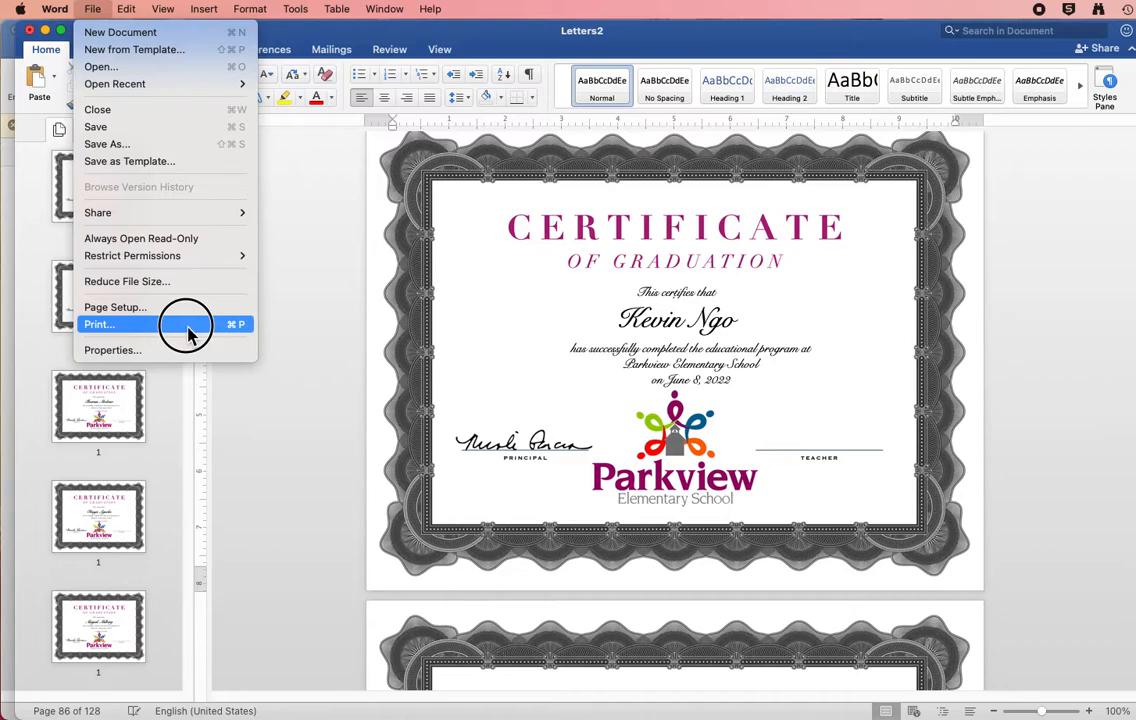
{"action": "left_click", "coordinate": [279, 332]}
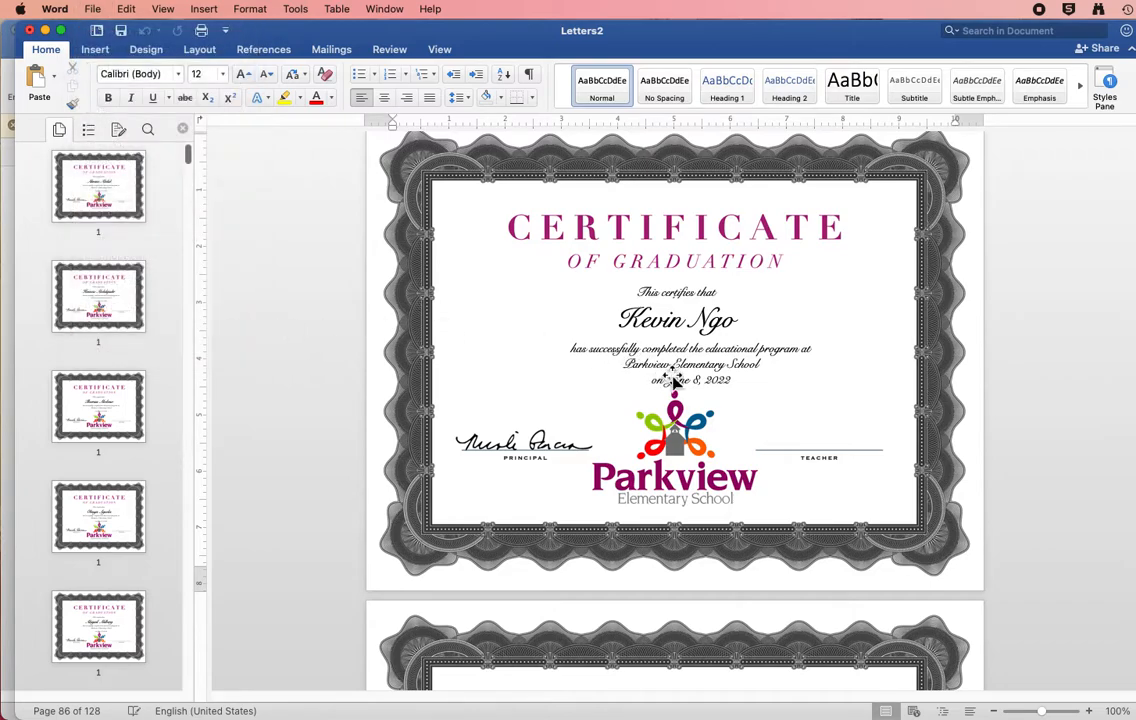
{"action": "left_click_drag", "start_coordinate": [525, 32], "coordinate": [540, 390]}
{"action": "left_click", "coordinate": [712, 44]}
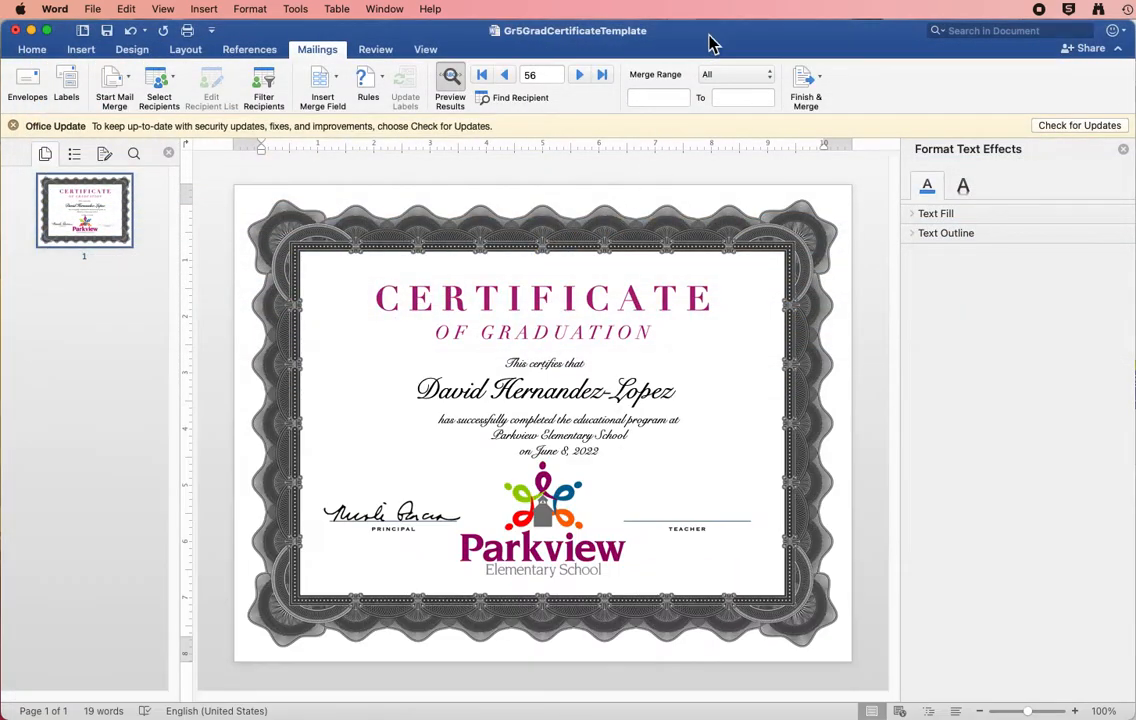